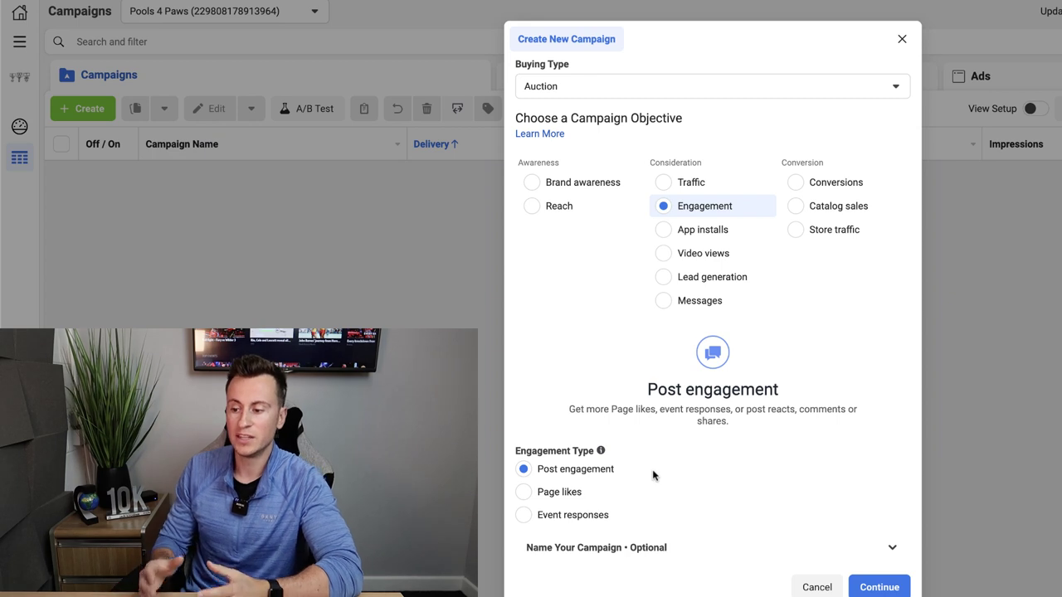
Create an Auction campaign with the Conversions objective, named "Golf Shoes (Interest Targeting)".
click(524, 493)
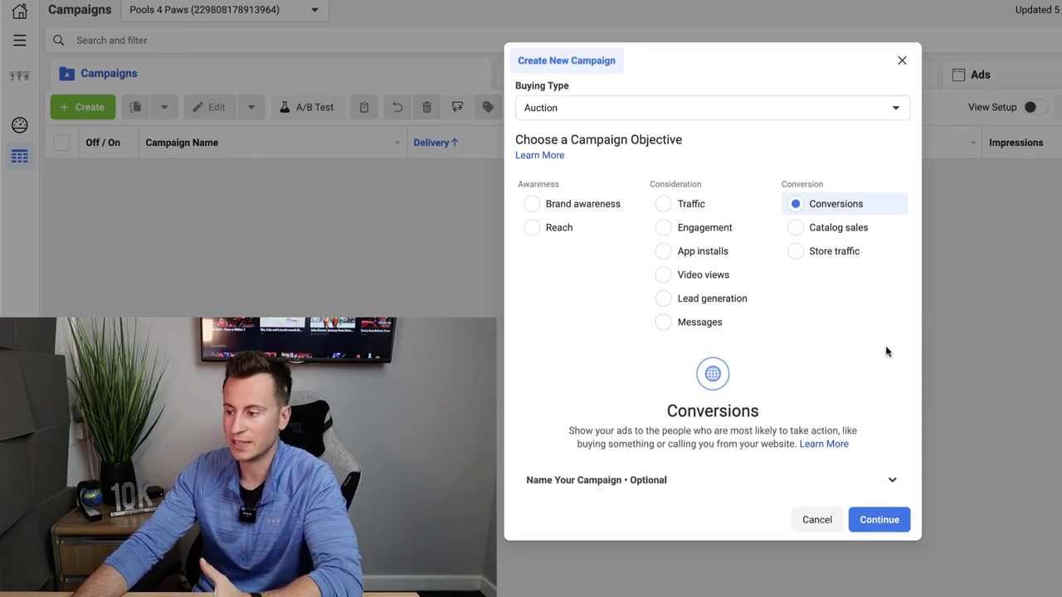
click(893, 488)
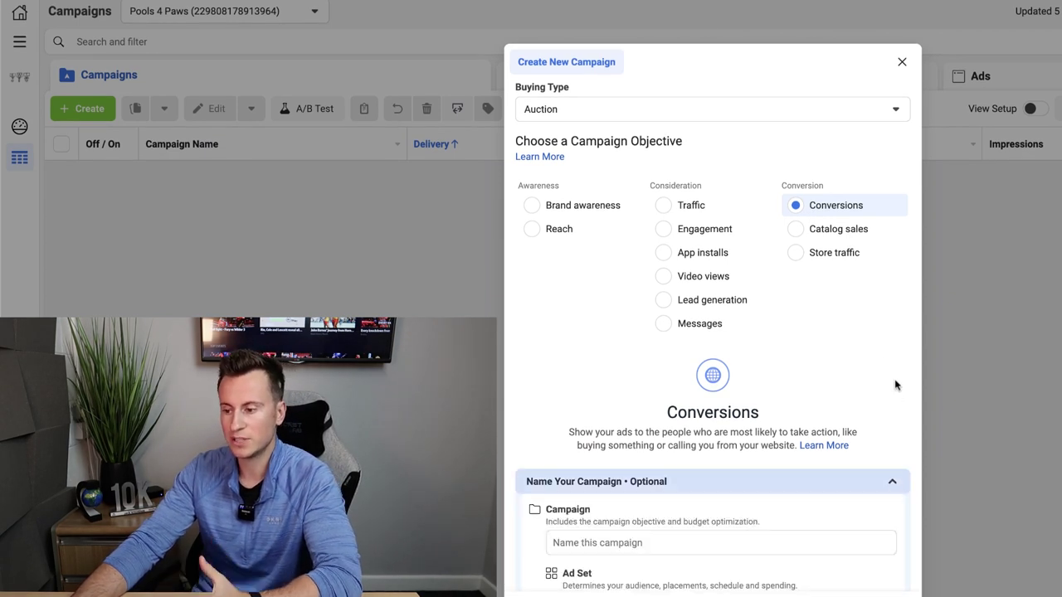
click(682, 433)
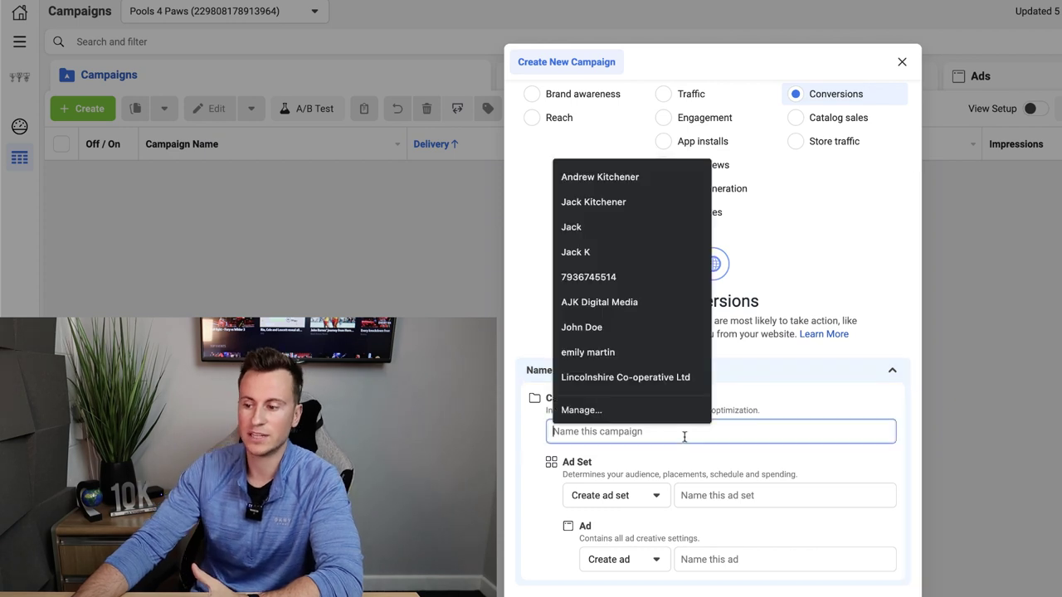
text(Golf Shoes (Interest Targeting))
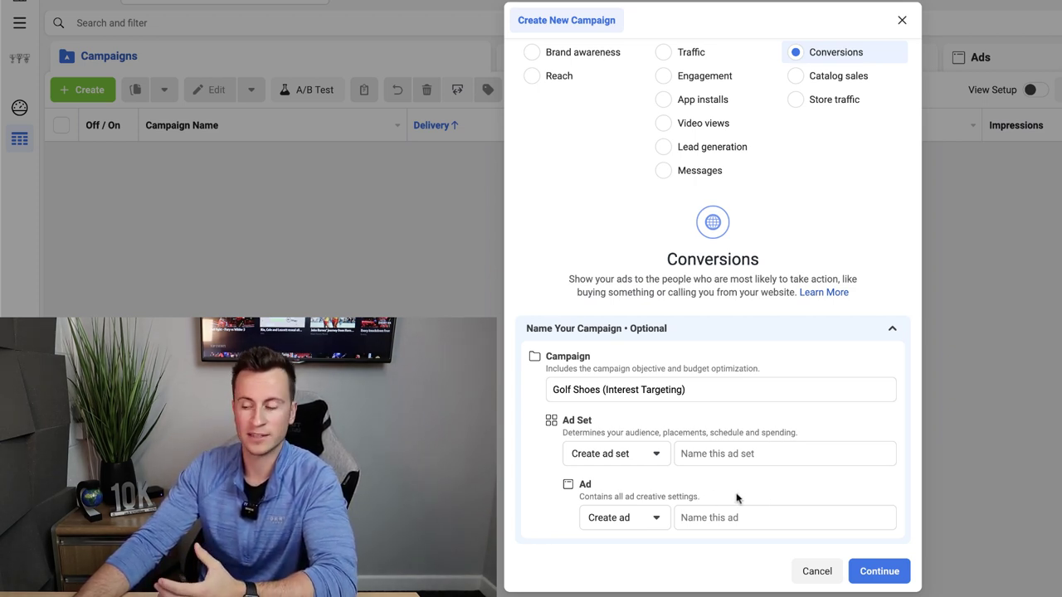
click(879, 571)
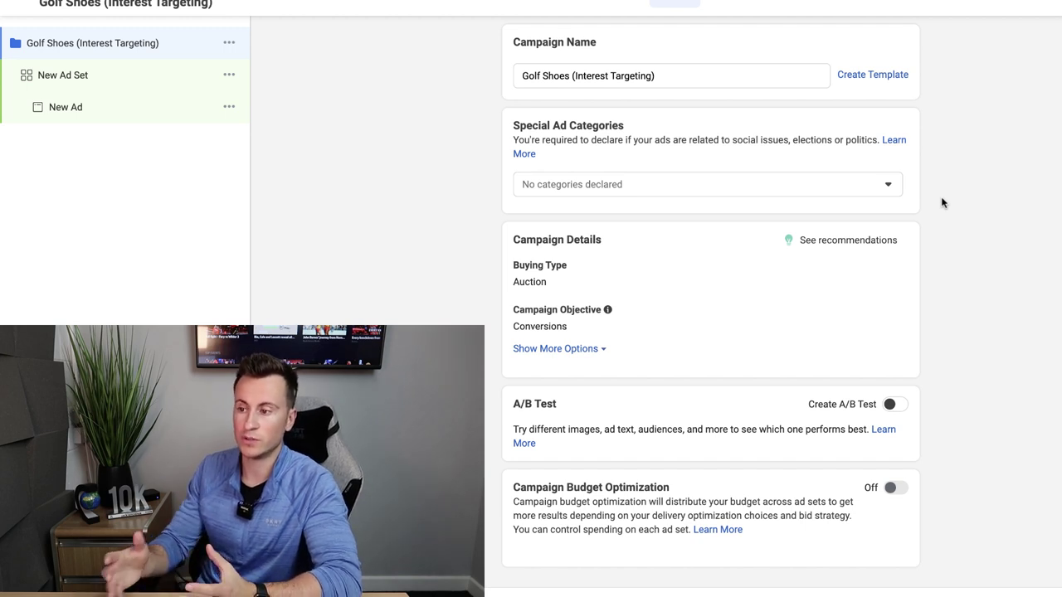
Check the special ad category options without declaring one, and try out campaign budget optimization before turning it off again.
click(882, 186)
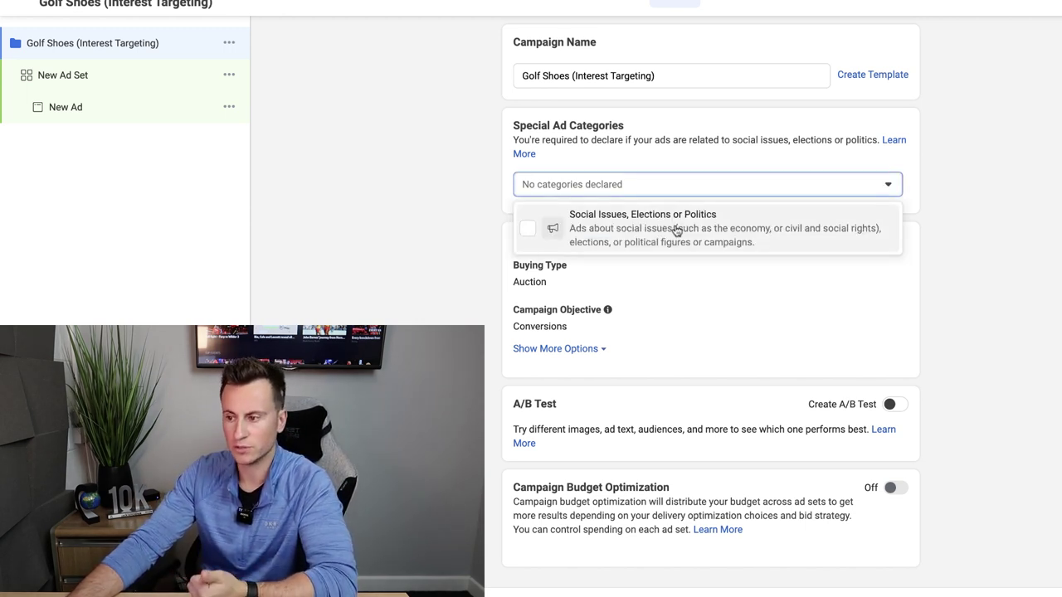
click(929, 207)
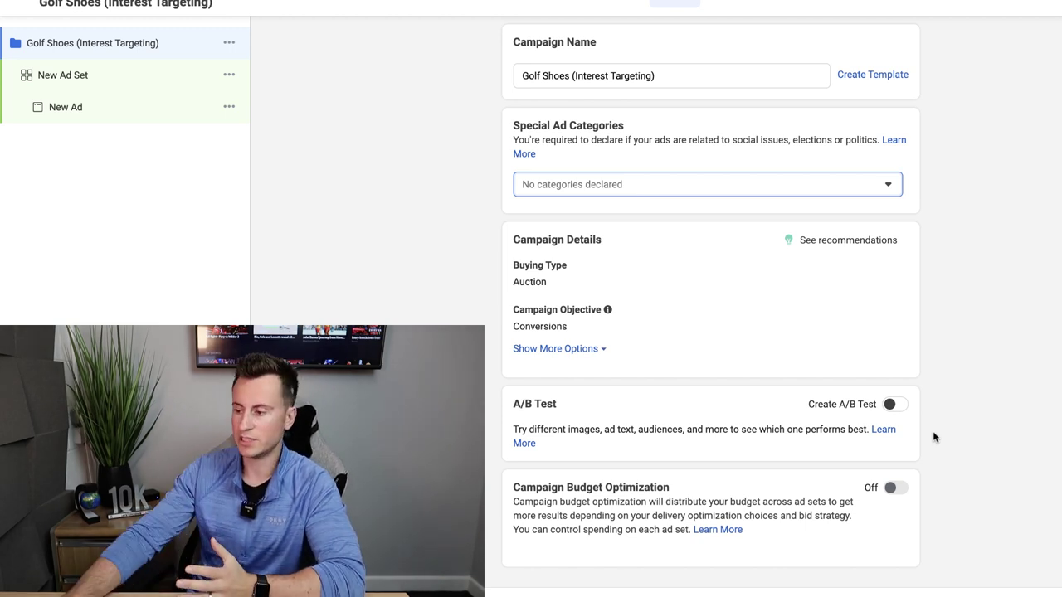
click(894, 493)
scroll(969, 373, down, 2)
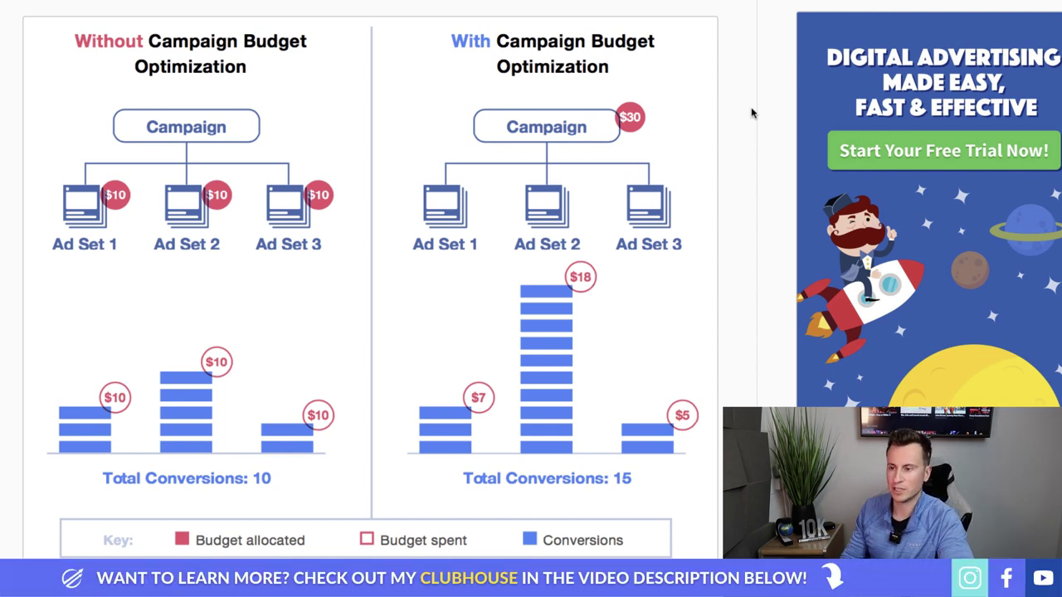
scroll(727, 235, up, 1)
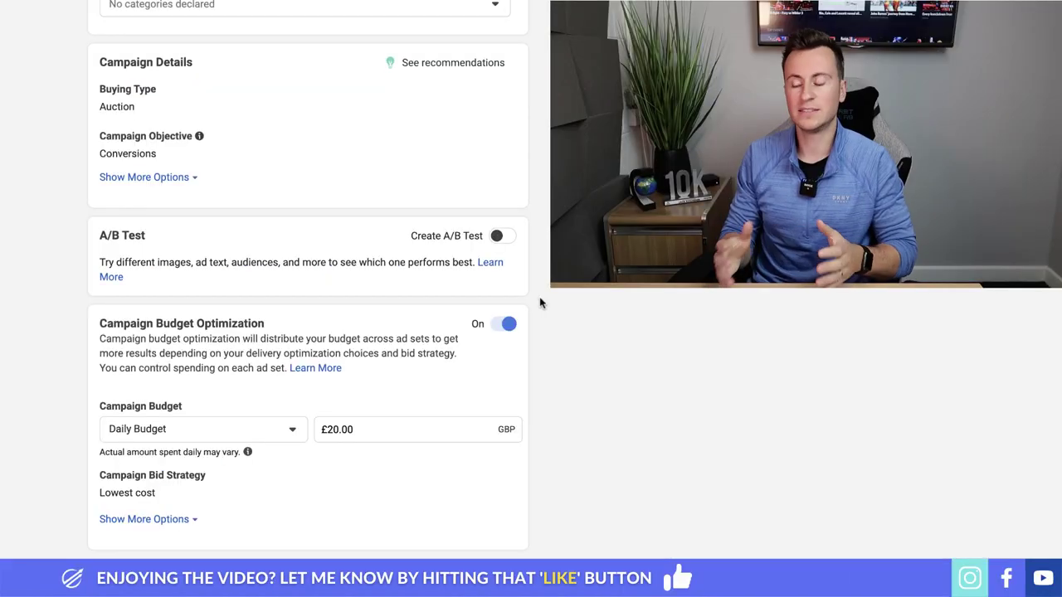
click(503, 324)
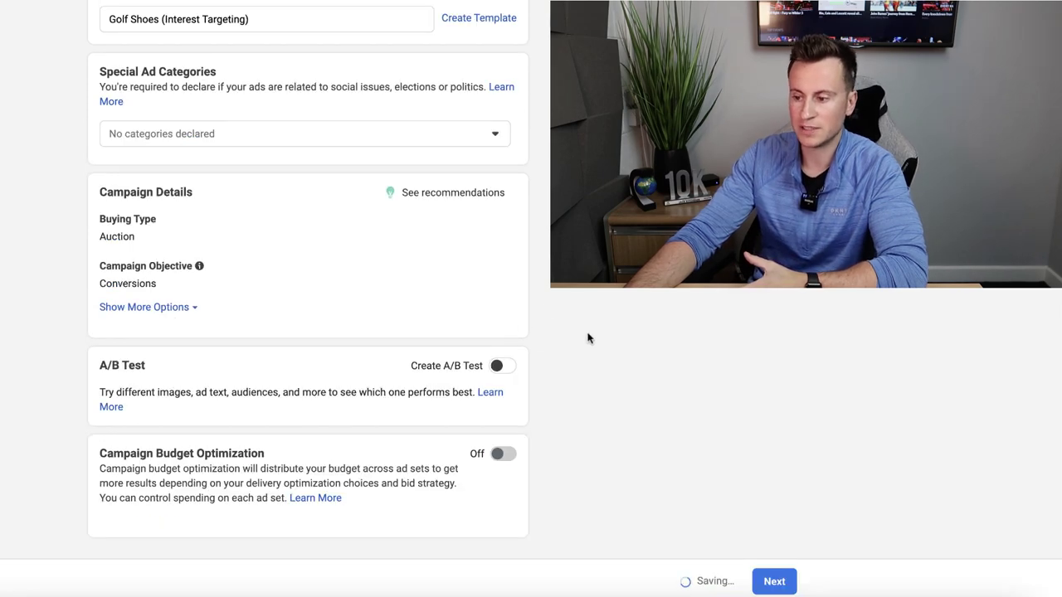
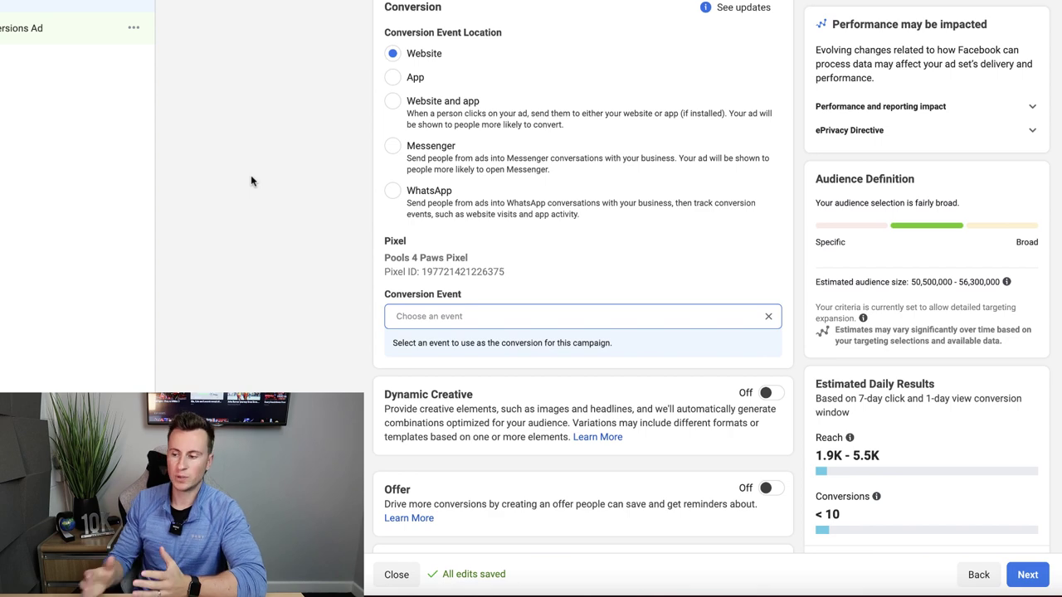
Review the available website conversion events and choose Purchase as the ad set's conversion event.
click(488, 309)
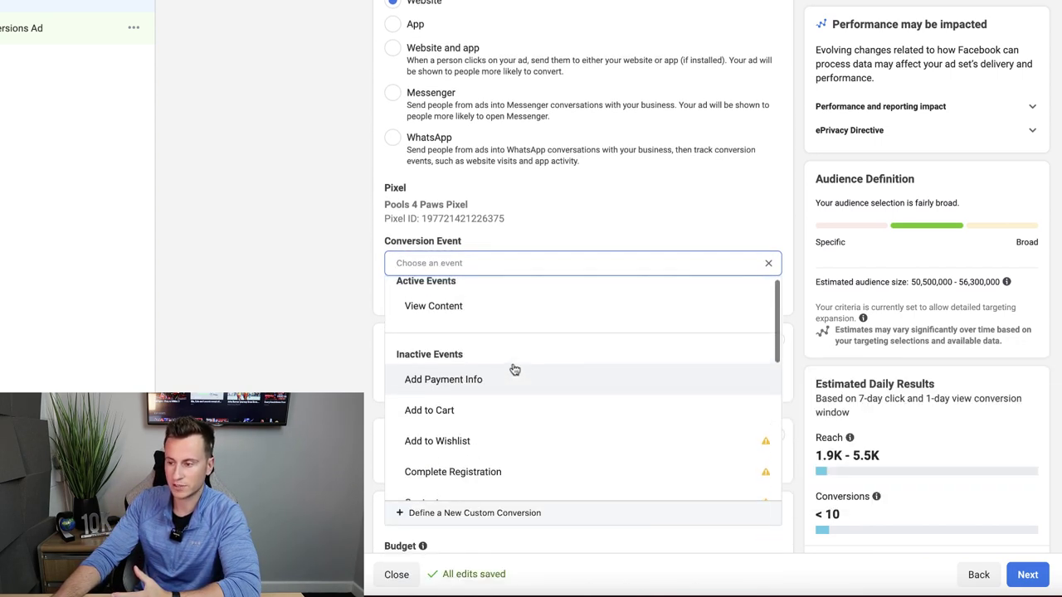
mouse_move(516, 307)
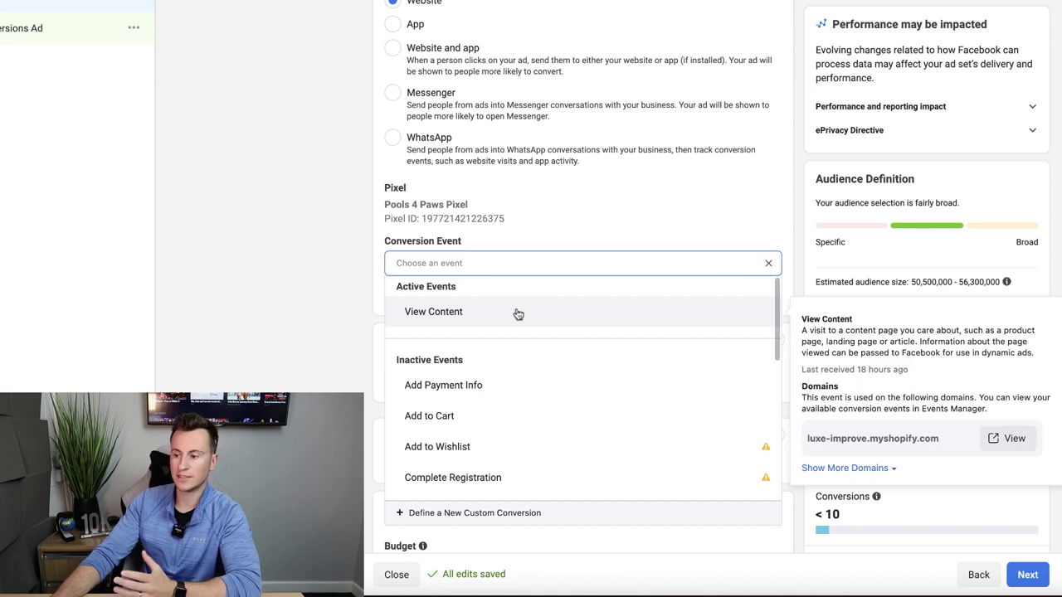
scroll(517, 314, down, 3)
mouse_move(687, 386)
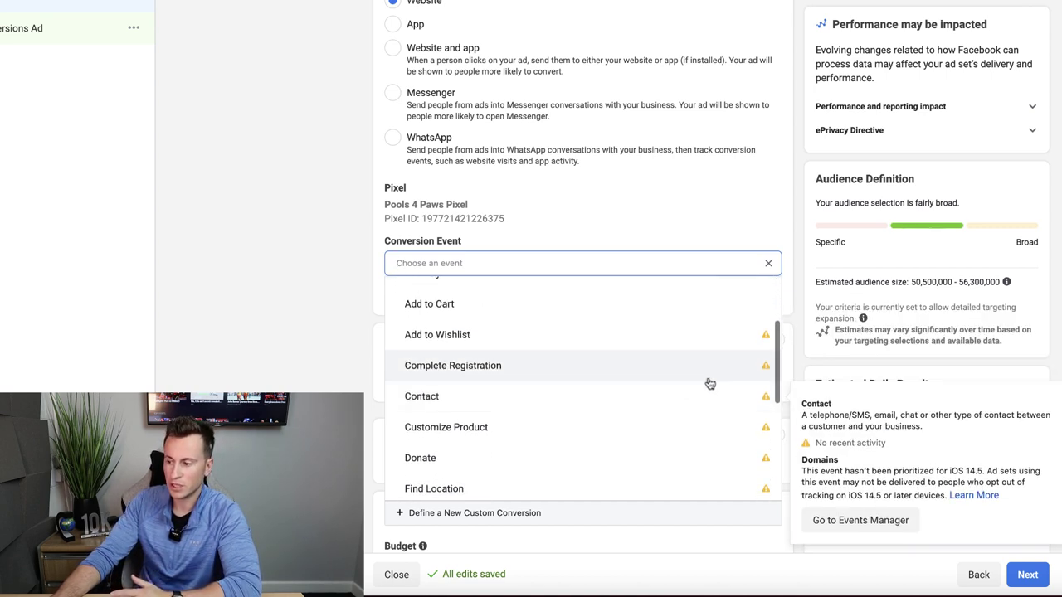
mouse_move(755, 375)
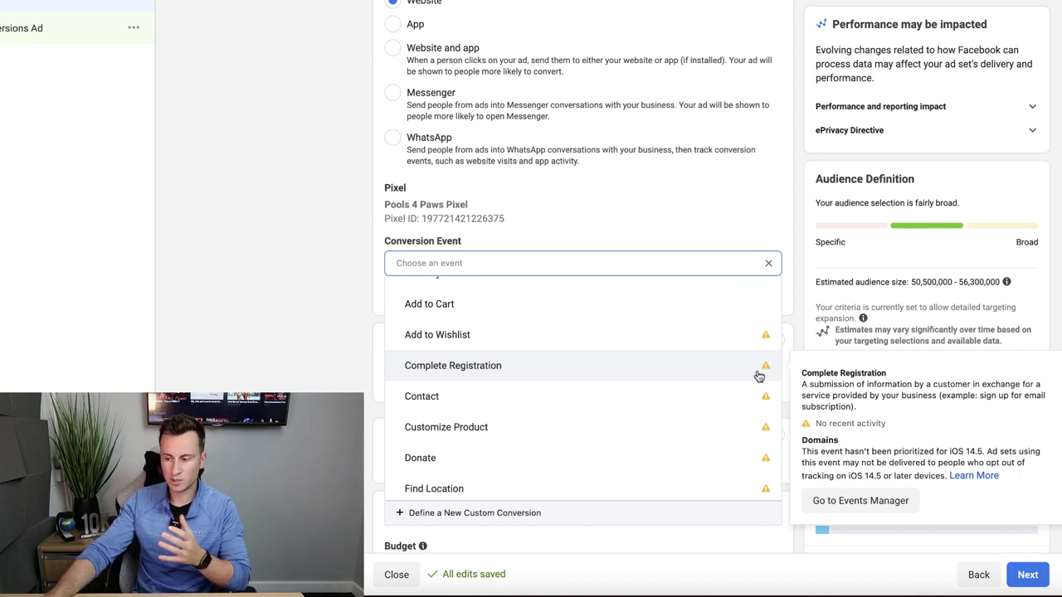
scroll(492, 340, down, 3)
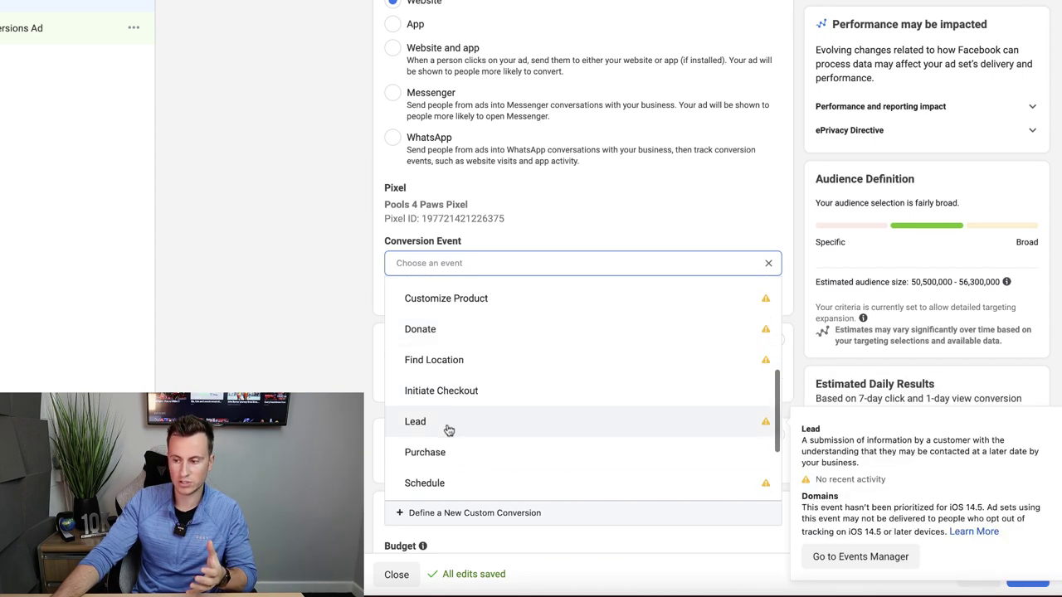
click(445, 451)
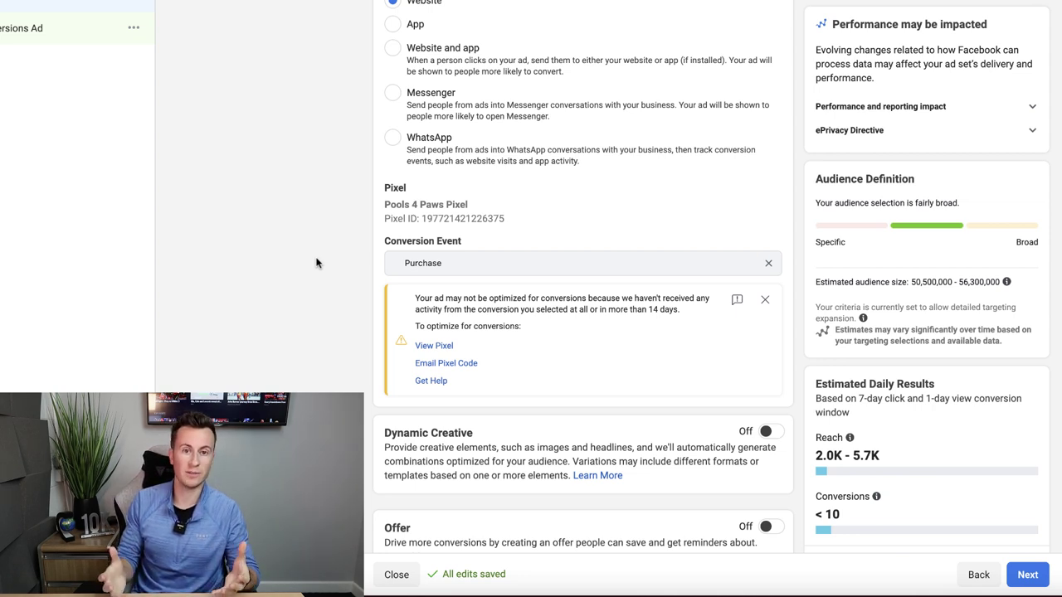
Change the ad set's budget type to Lifetime Budget.
scroll(315, 263, down, 3)
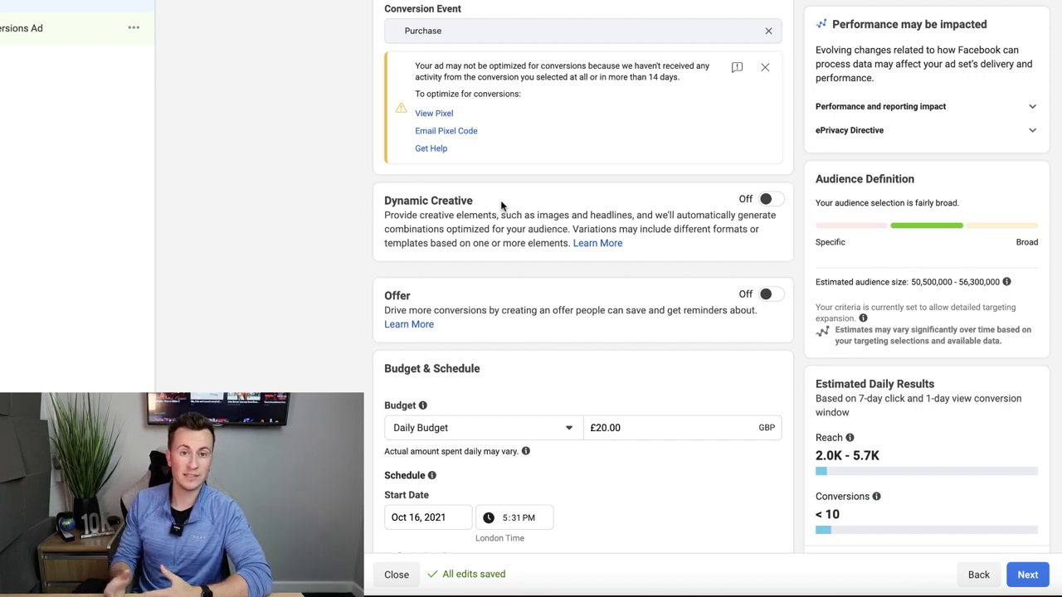
scroll(500, 205, down, 3)
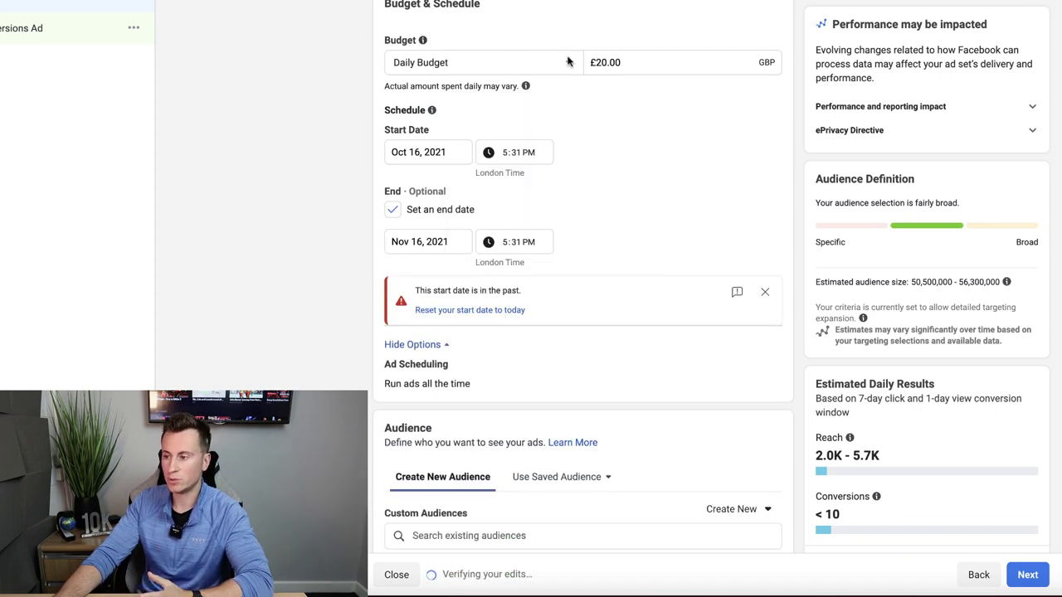
click(568, 64)
click(474, 116)
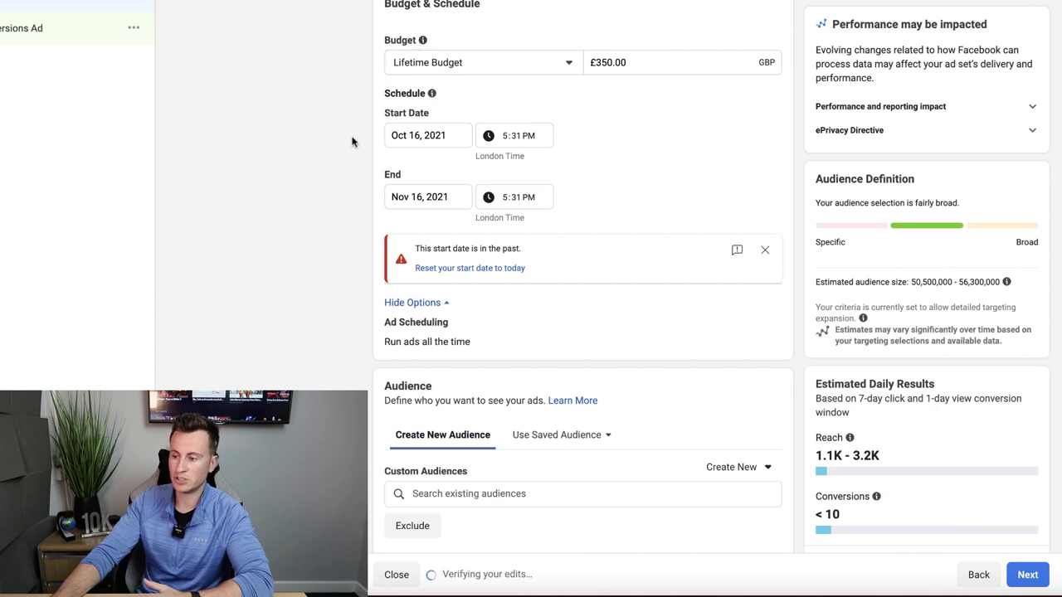
Enable running ads on a schedule and mark Tuesday to Saturday, about 2am to 7pm, in the viewer's time zone.
scroll(351, 143, down, 1)
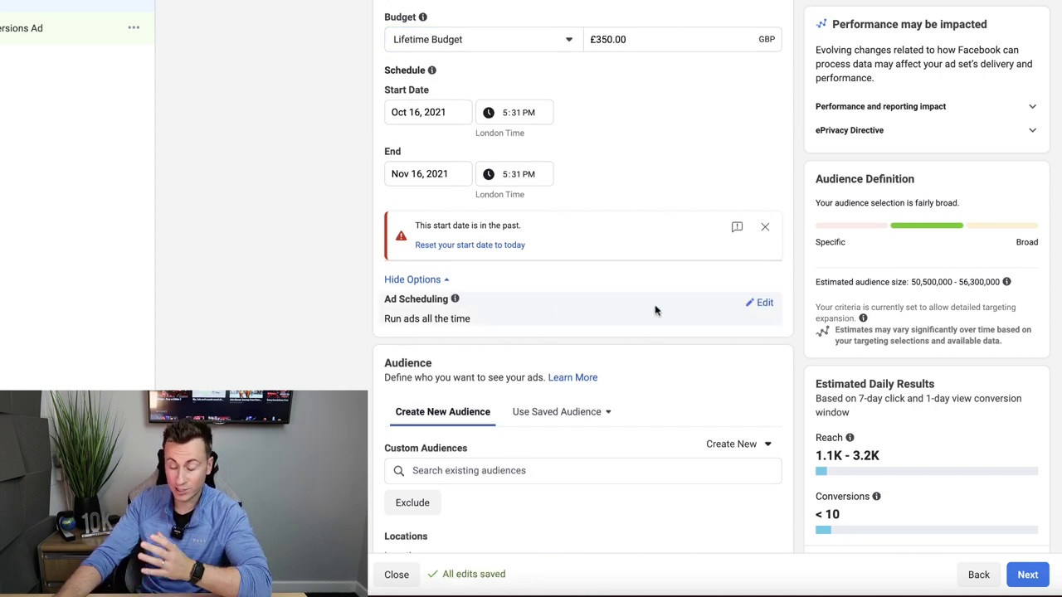
click(763, 303)
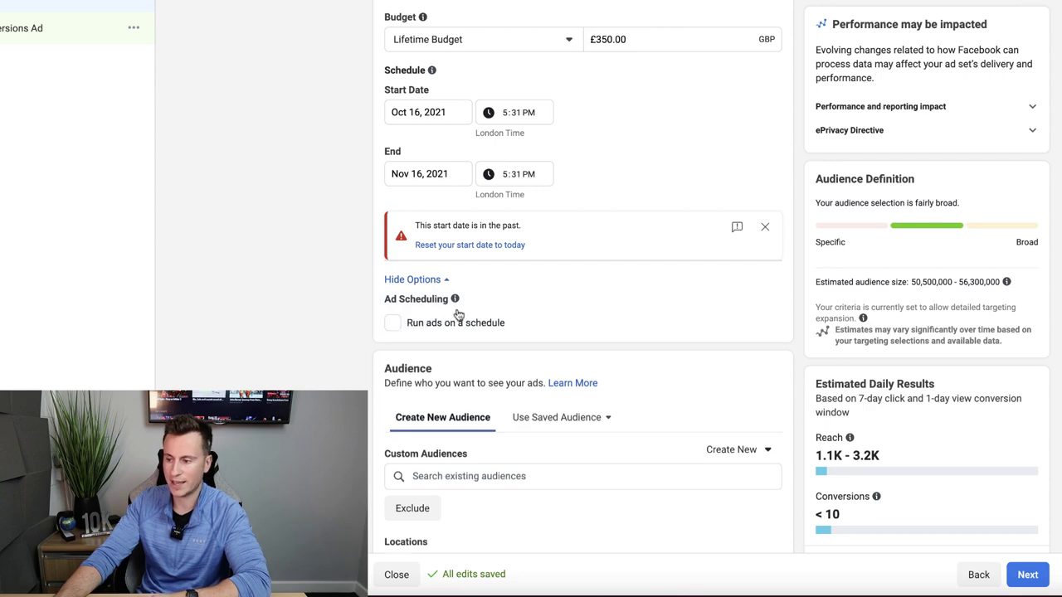
click(393, 323)
scroll(357, 324, down, 3)
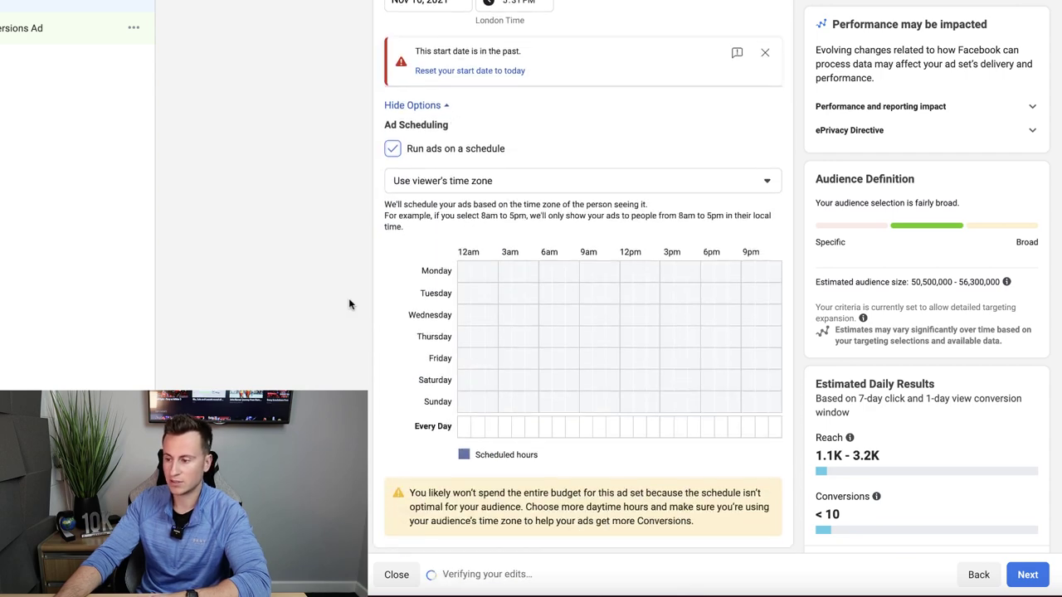
mouse_move(495, 293)
mouse_down()
mouse_move(631, 374)
mouse_move(701, 360)
mouse_move(531, 319)
mouse_move(712, 387)
mouse_up()
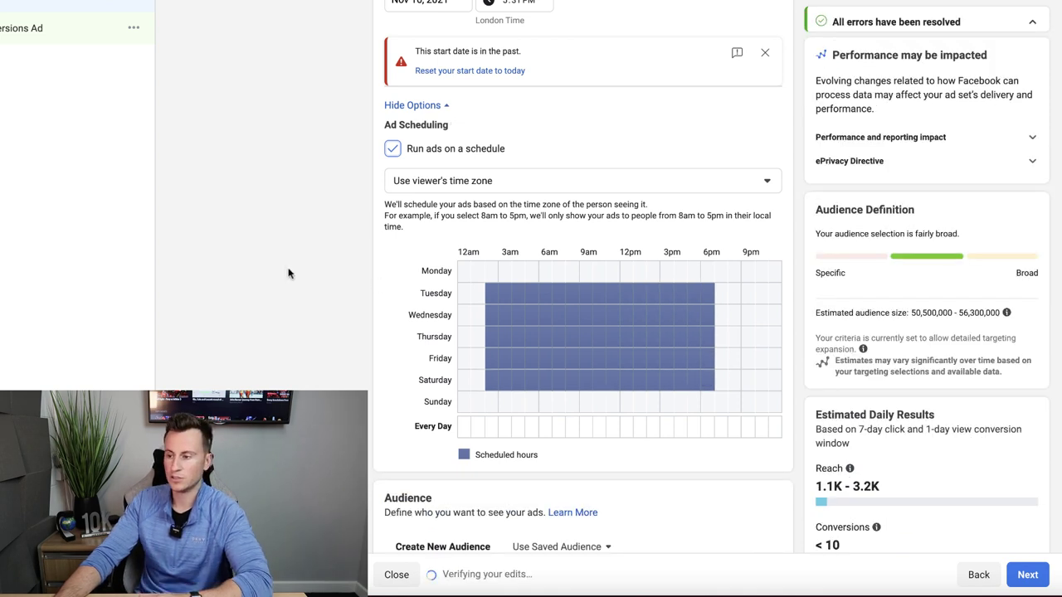
Turn off running ads on a schedule and return the ad set's budget type to Daily Budget.
scroll(357, 260, up, 1)
click(392, 213)
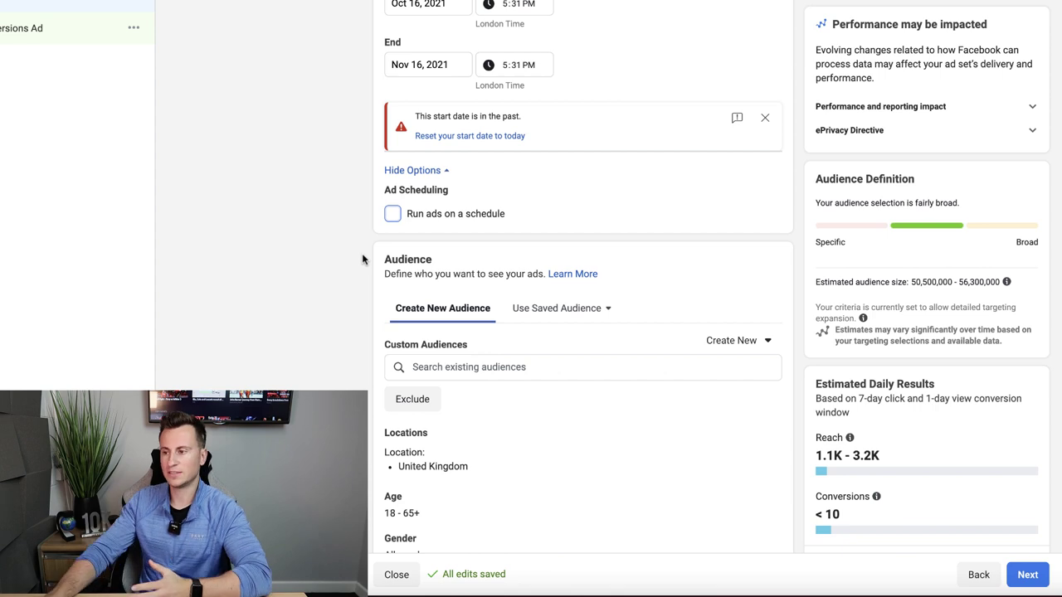
scroll(361, 259, up, 3)
click(575, 102)
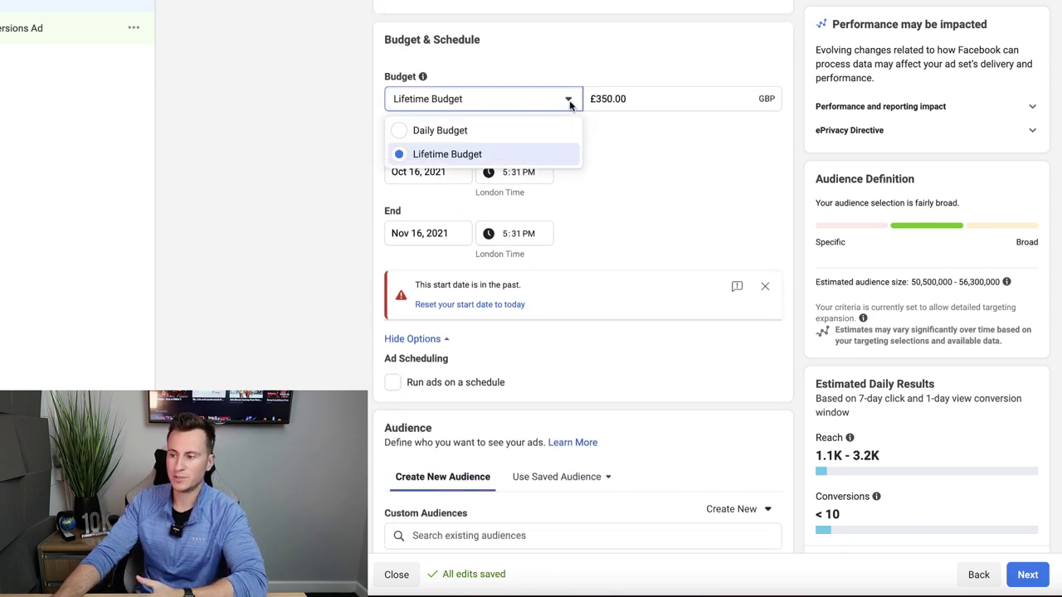
click(436, 130)
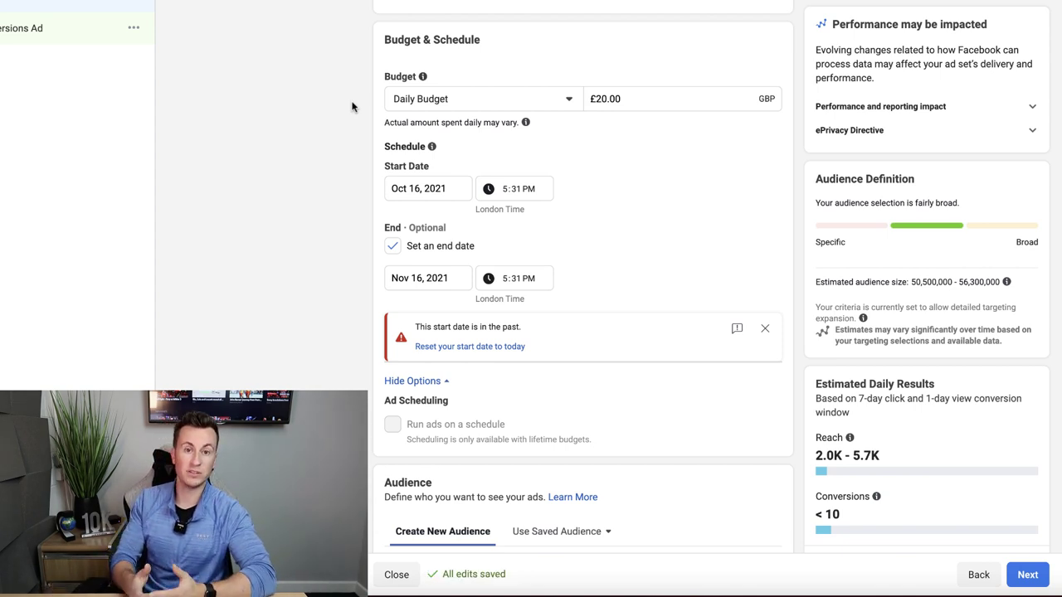
Set the minimum age of the ad set's new audience to 19.
scroll(463, 152, down, 1)
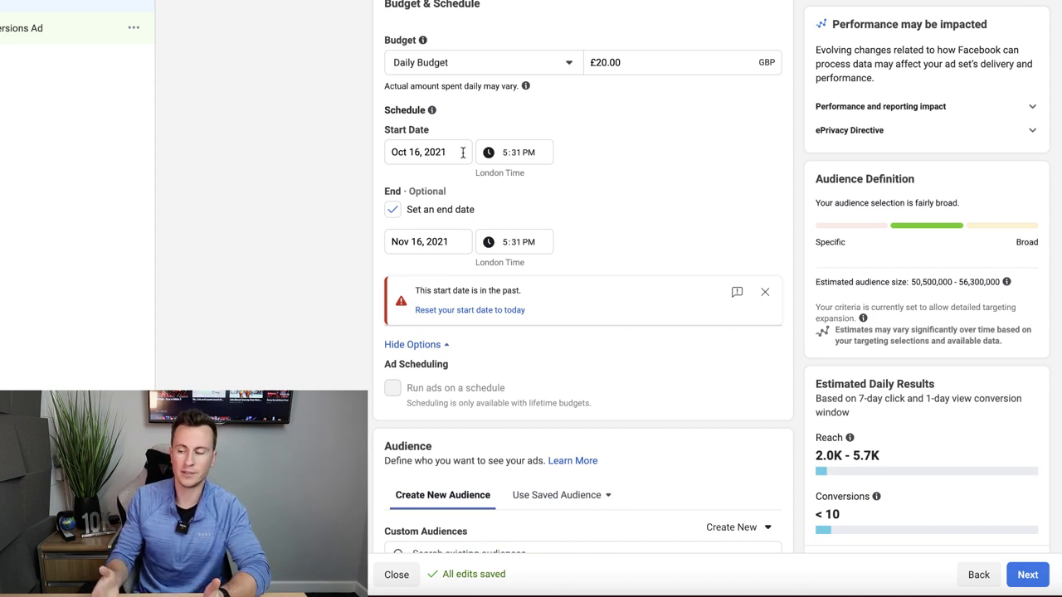
scroll(415, 158, down, 1)
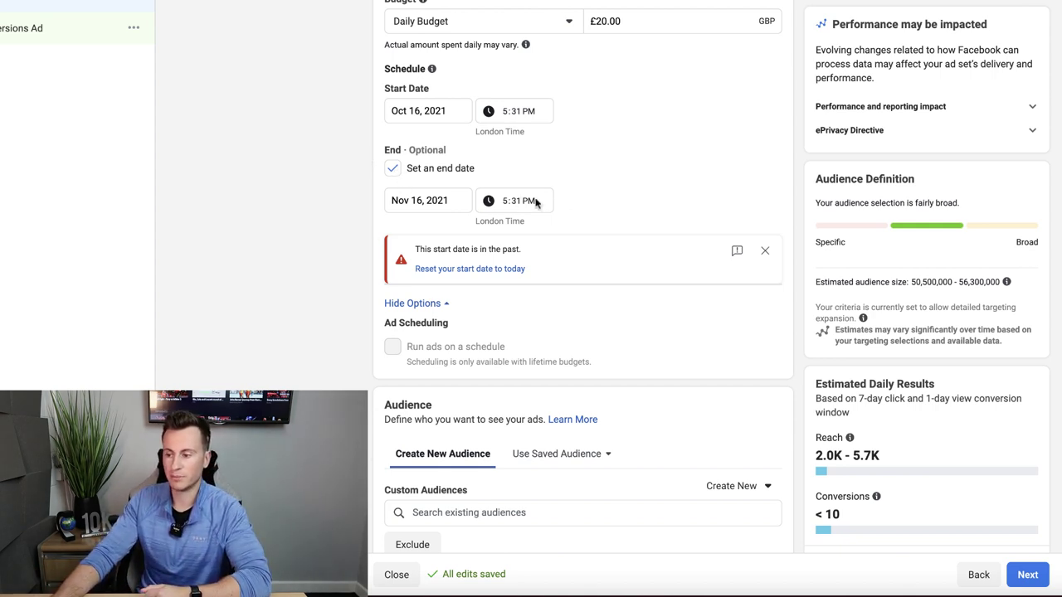
scroll(634, 194, down, 5)
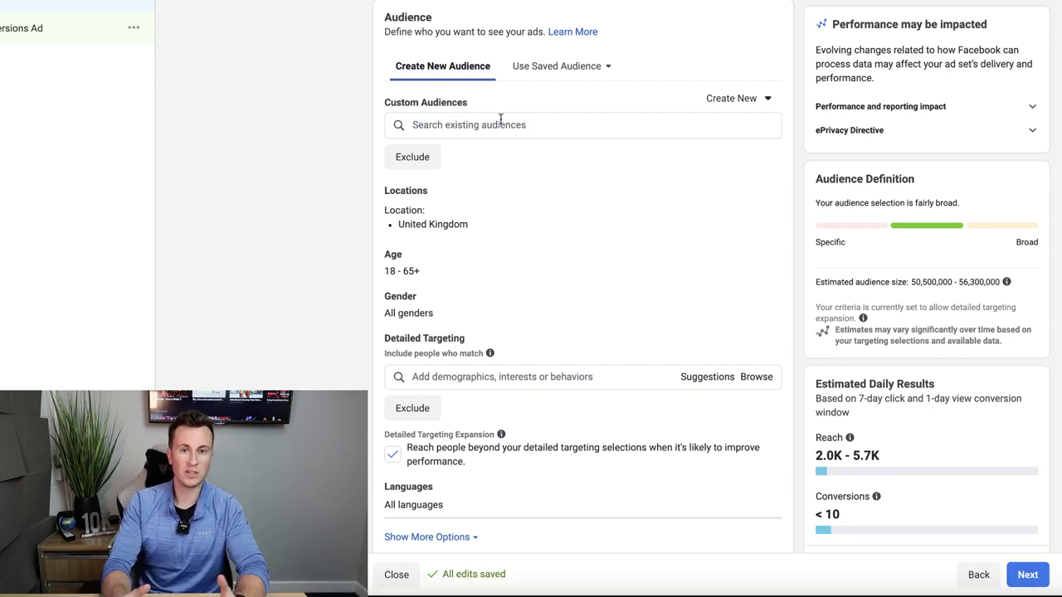
scroll(500, 118, down, 2)
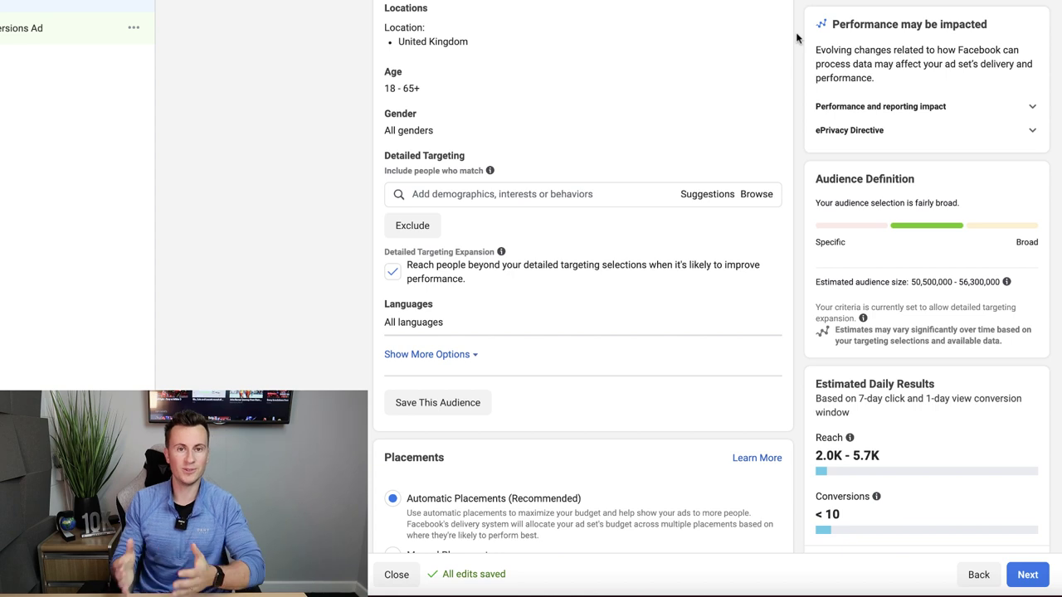
click(758, 76)
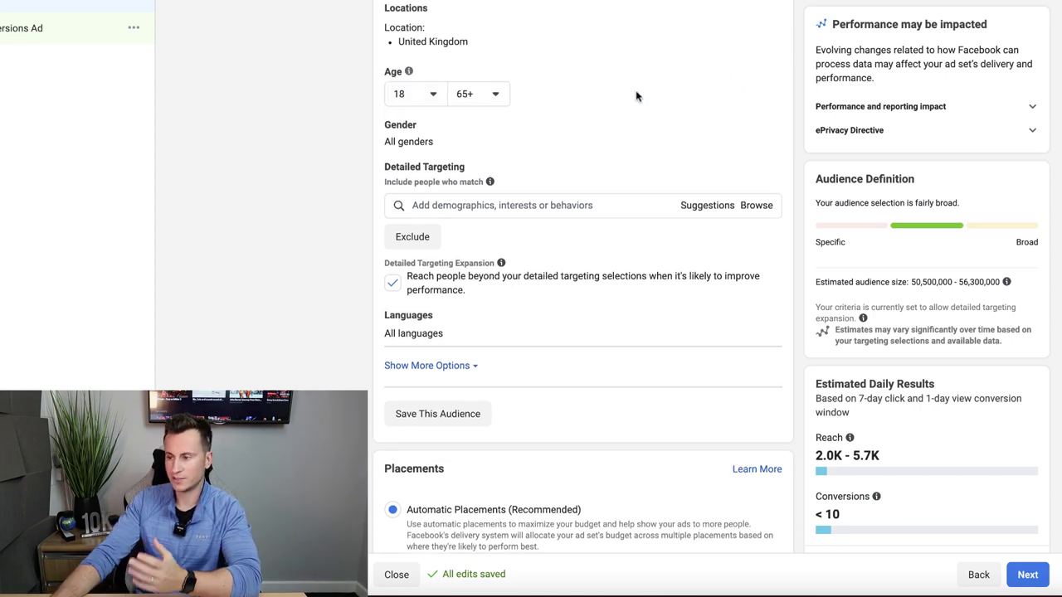
click(432, 93)
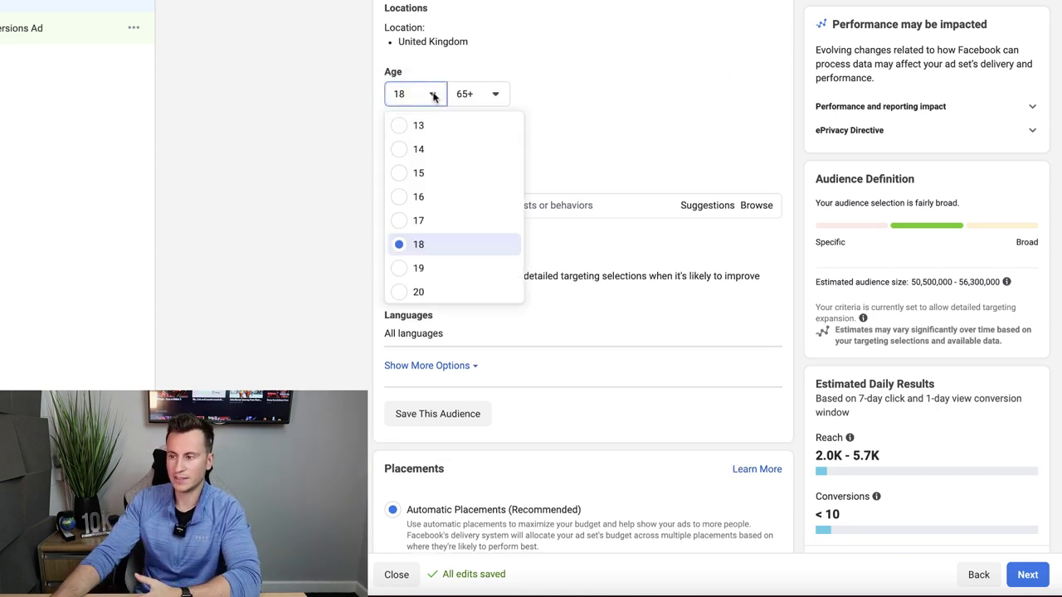
click(418, 268)
Set the audience's minimum age back to 18, keeping the maximum at 65+.
click(474, 93)
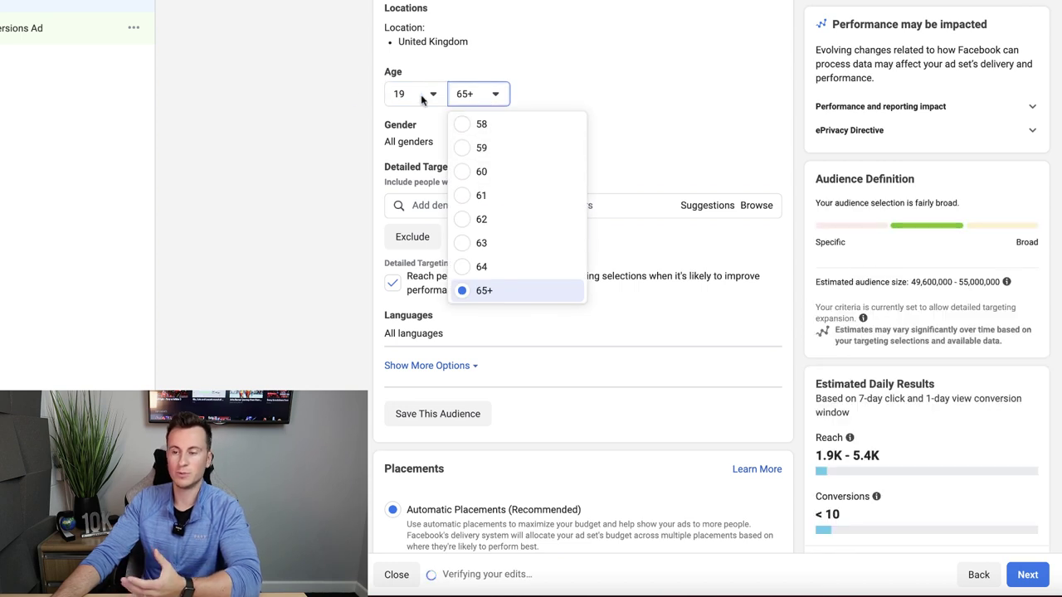
click(338, 97)
click(429, 97)
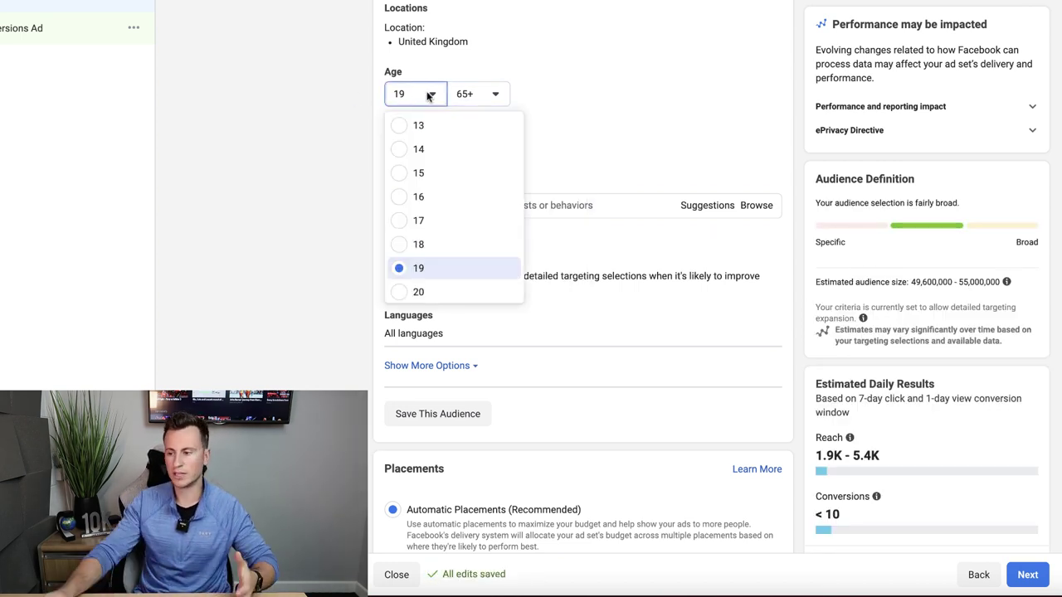
click(399, 244)
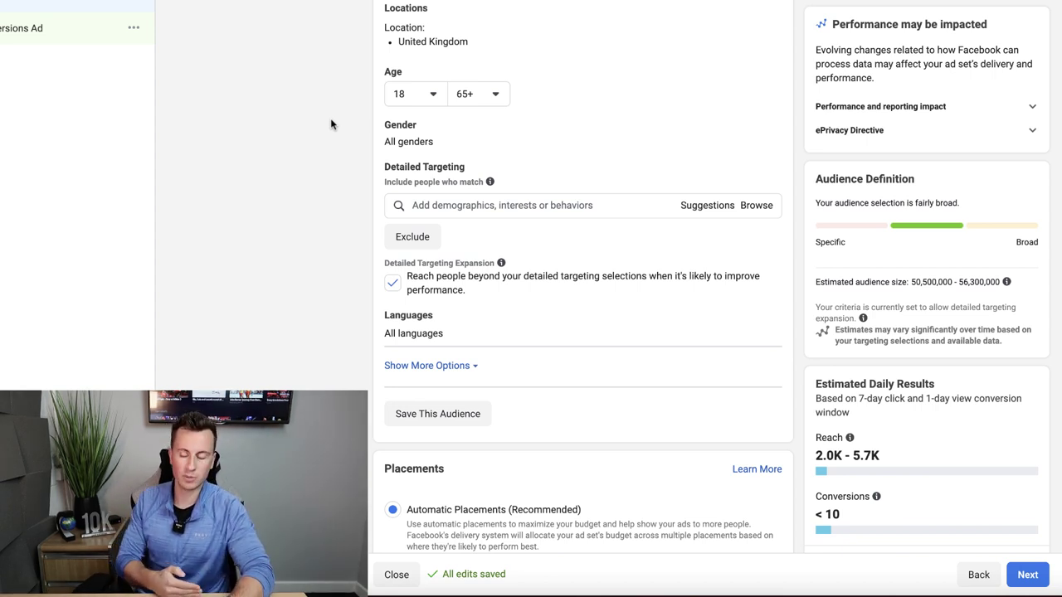
Browse the detailed targeting interest categories and look through the Hobbies and activities subcategories.
scroll(747, 83, down, 1)
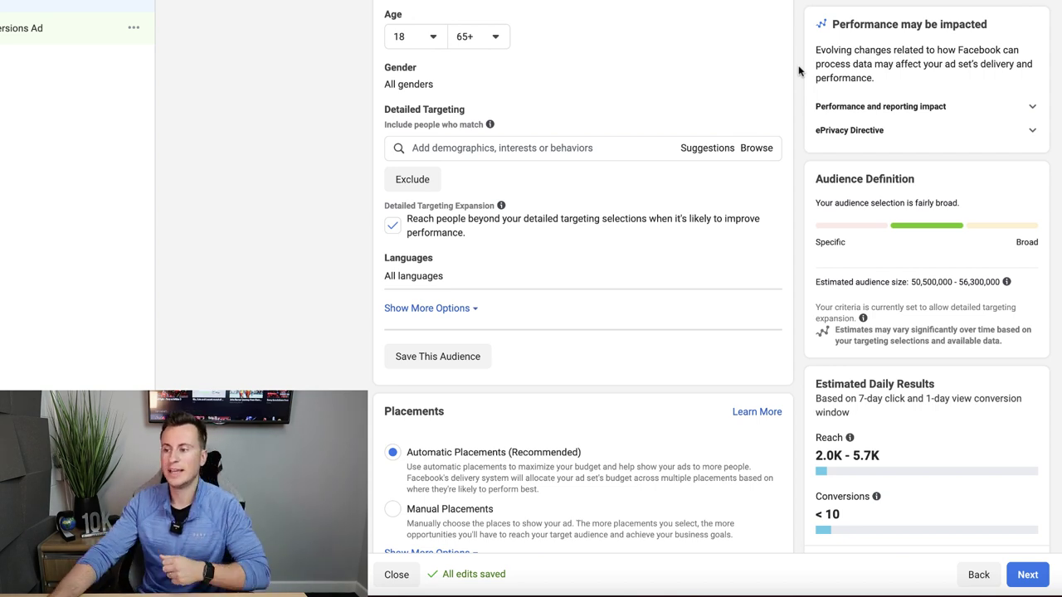
scroll(797, 66, down, 1)
scroll(797, 59, down, 1)
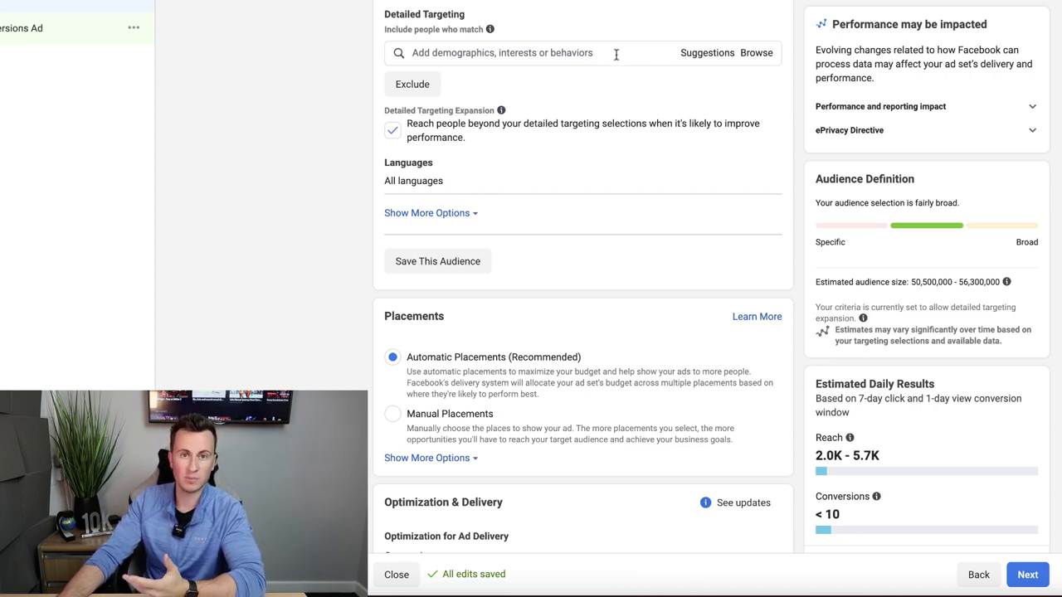
click(744, 56)
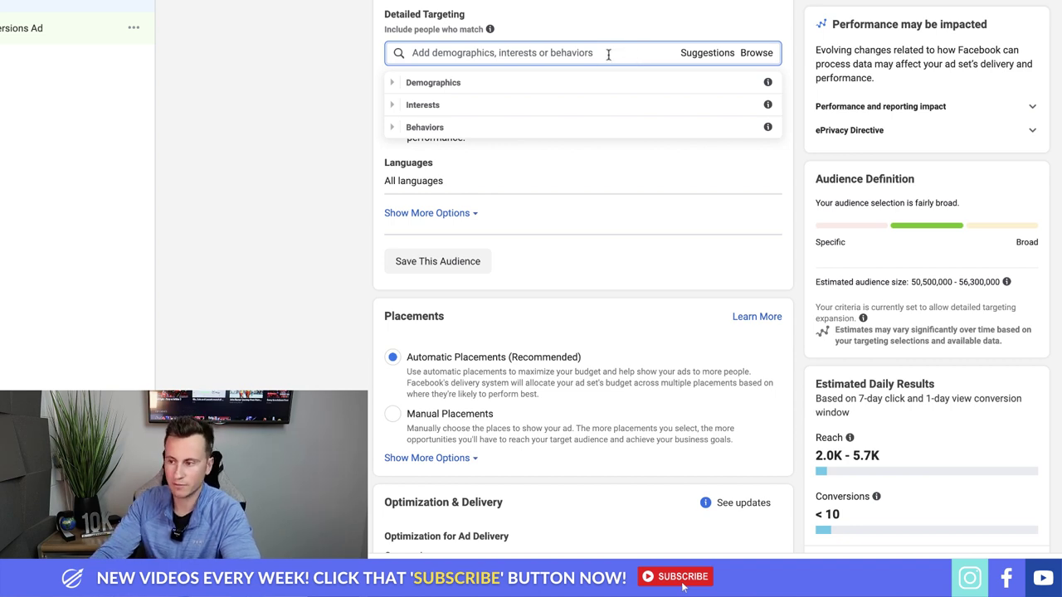
click(393, 105)
scroll(531, 131, down, 1)
scroll(531, 131, down, 2)
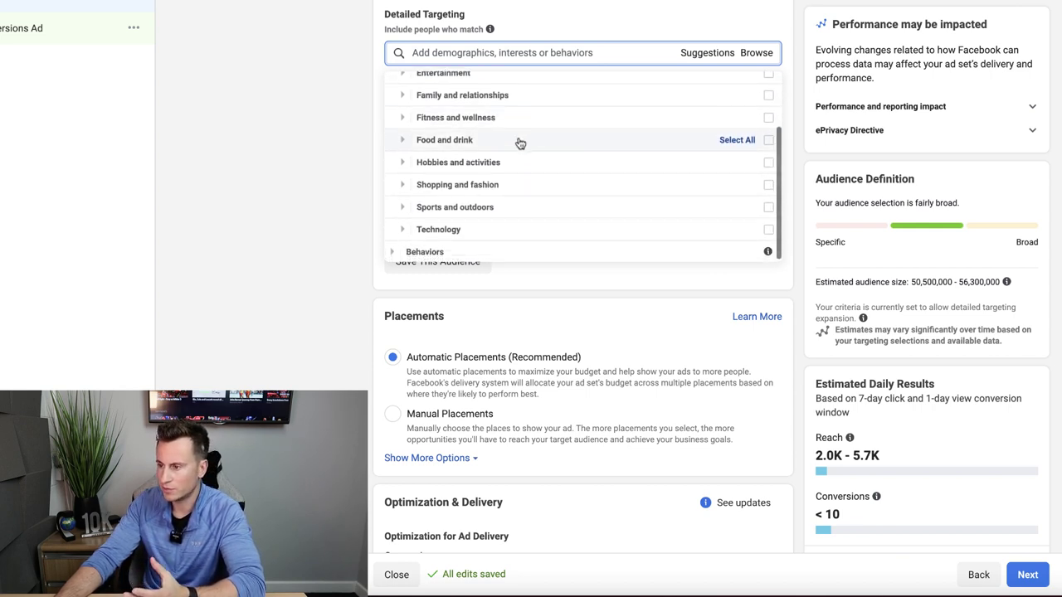
click(403, 162)
scroll(541, 166, down, 1)
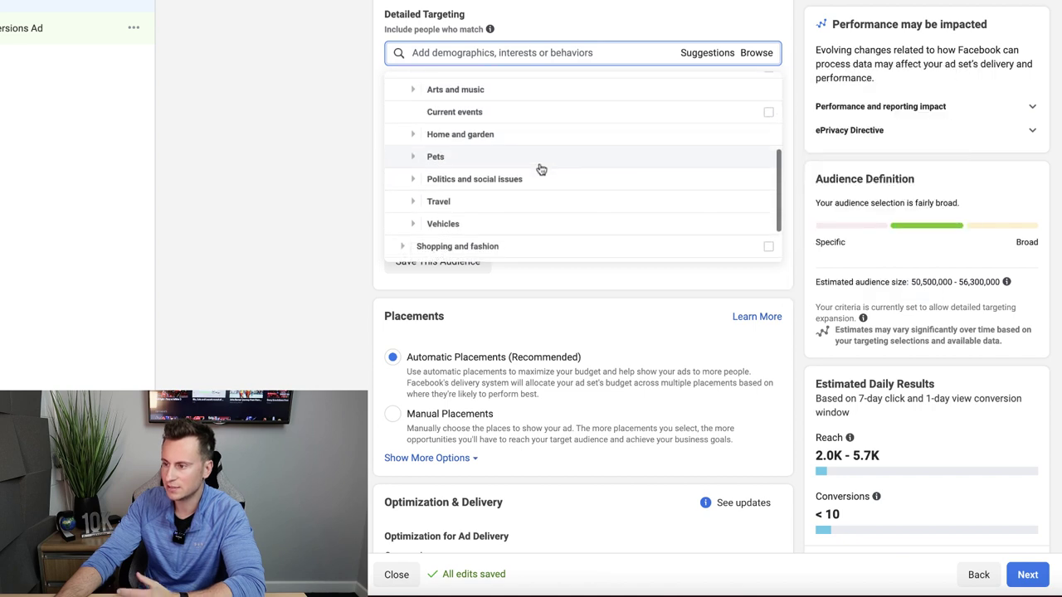
scroll(474, 159, down, 3)
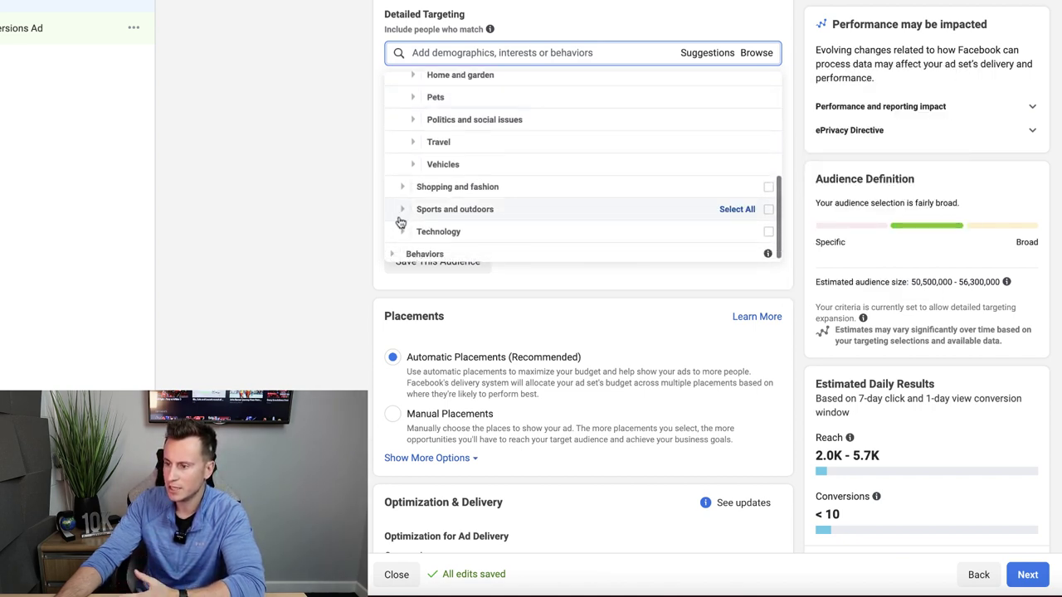
Add the Golf interest from Sports and outdoors > Sports to the audience's detailed targeting.
click(401, 211)
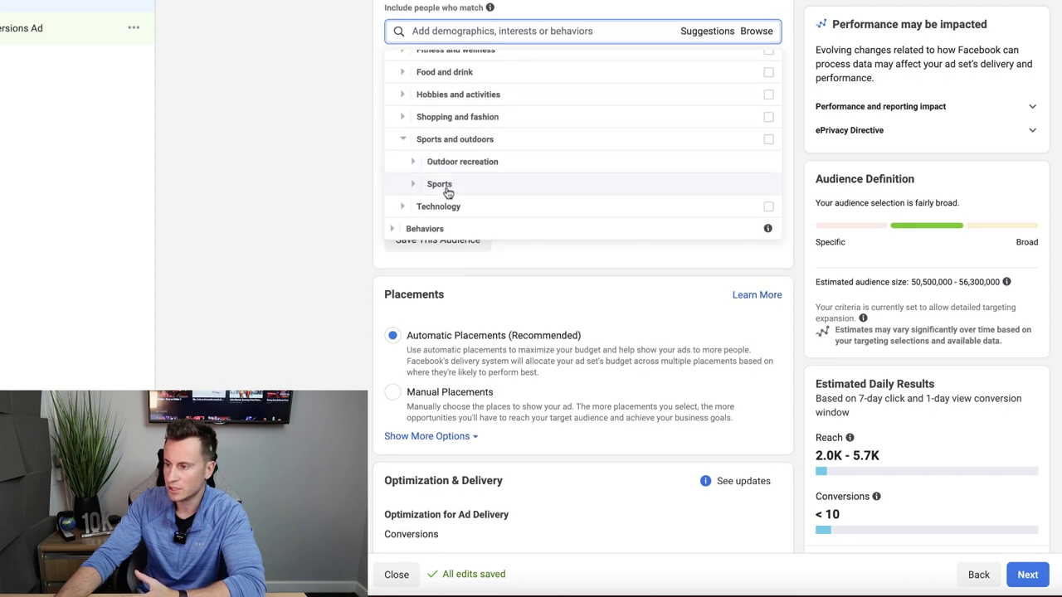
click(414, 184)
scroll(581, 179, down, 1)
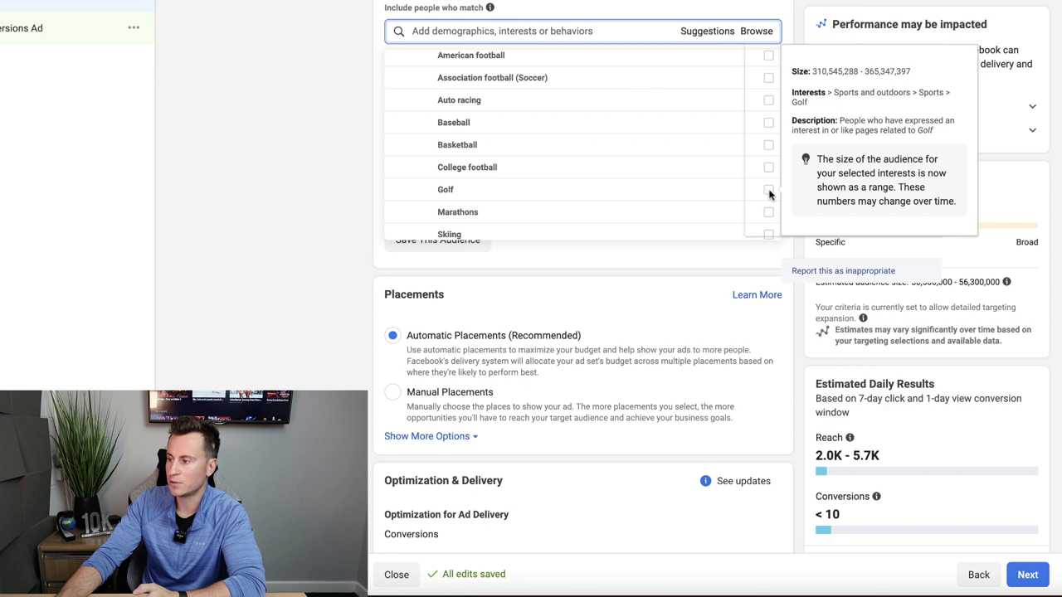
click(682, 193)
click(294, 149)
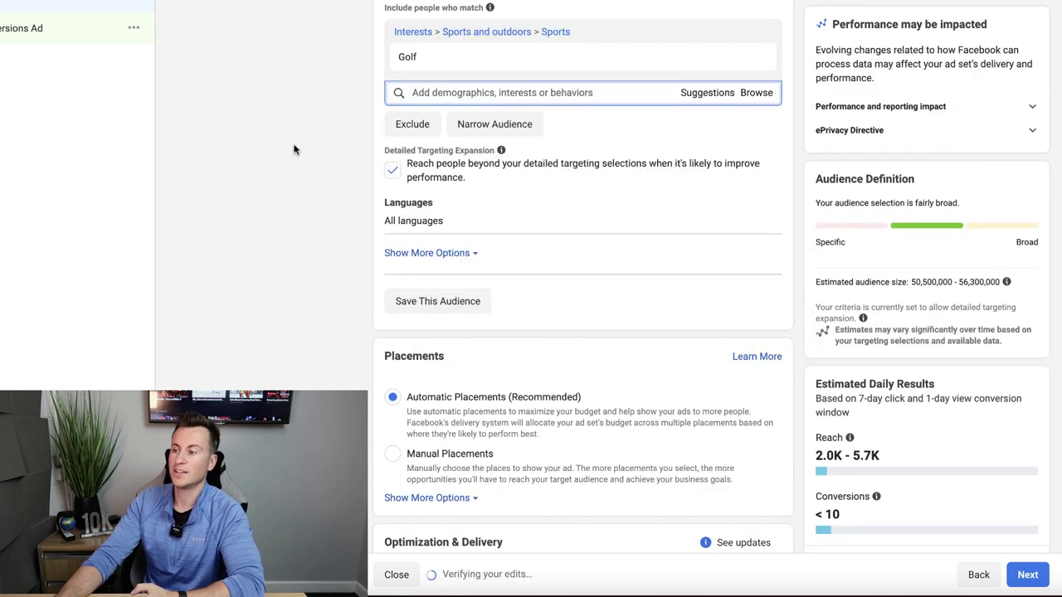
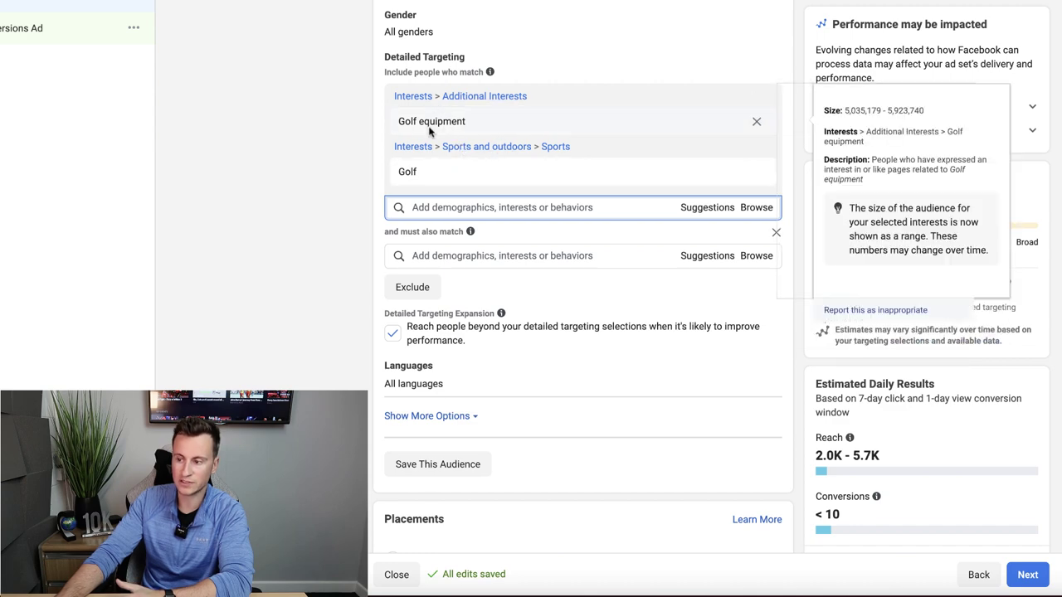
Narrow the audience by searching for "golf" and adding the Golf ball interest as a must-also-match condition.
drag(384, 232, 463, 236)
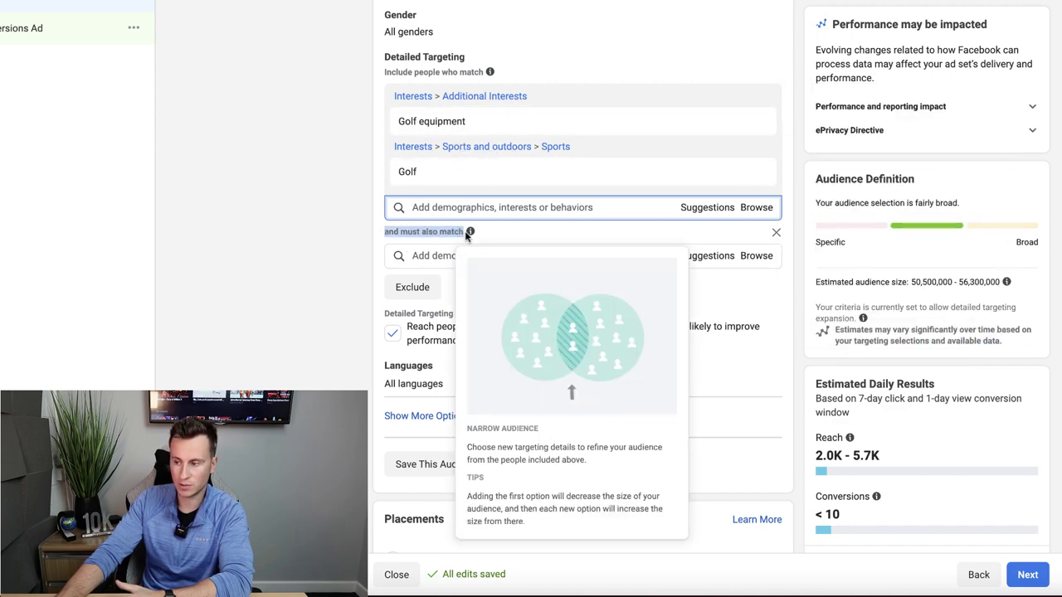
click(366, 240)
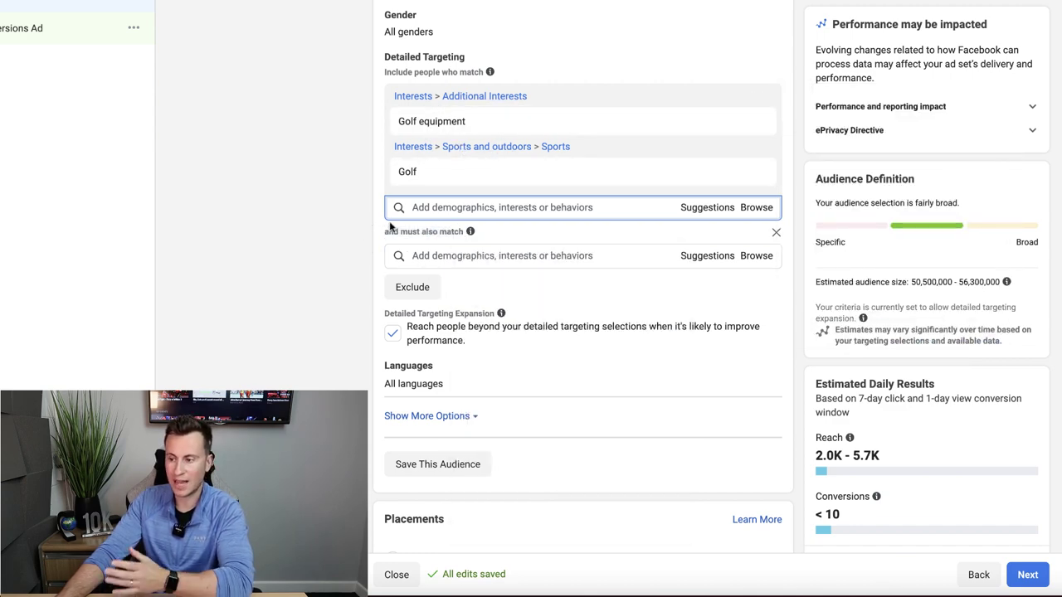
click(553, 253)
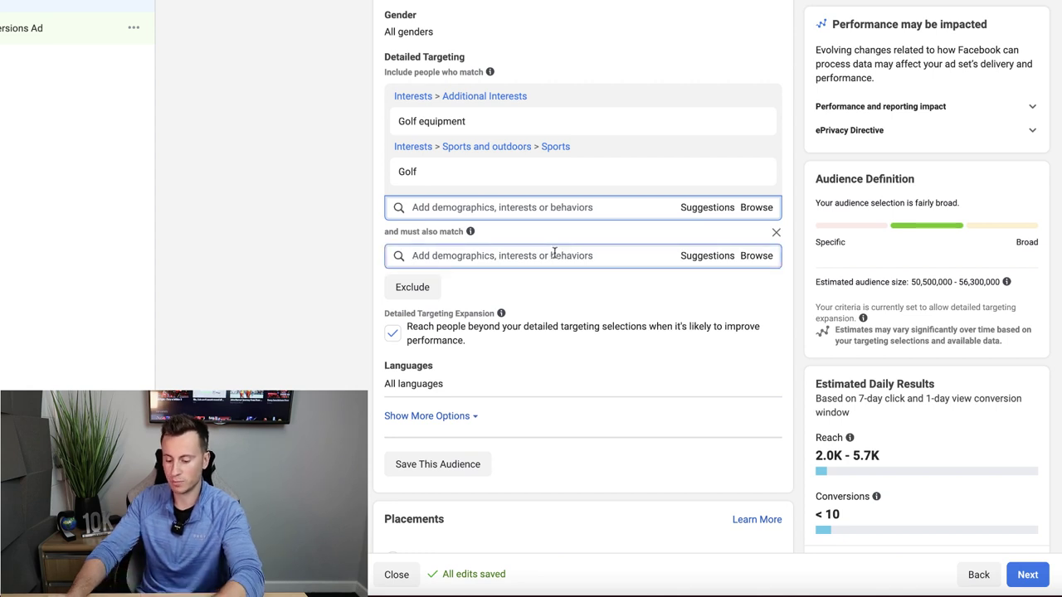
text(golf)
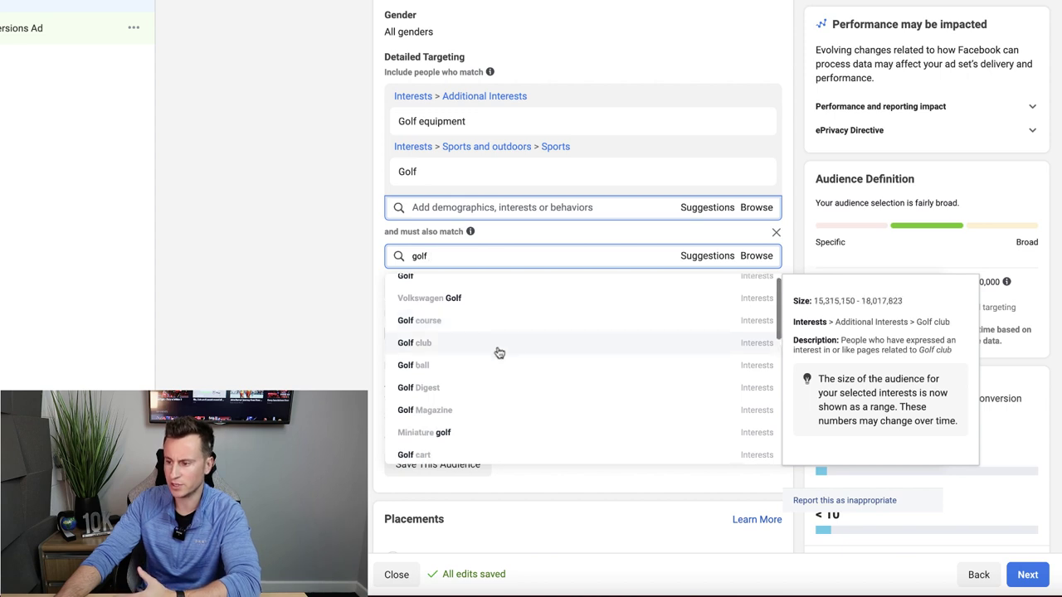
click(484, 374)
click(324, 286)
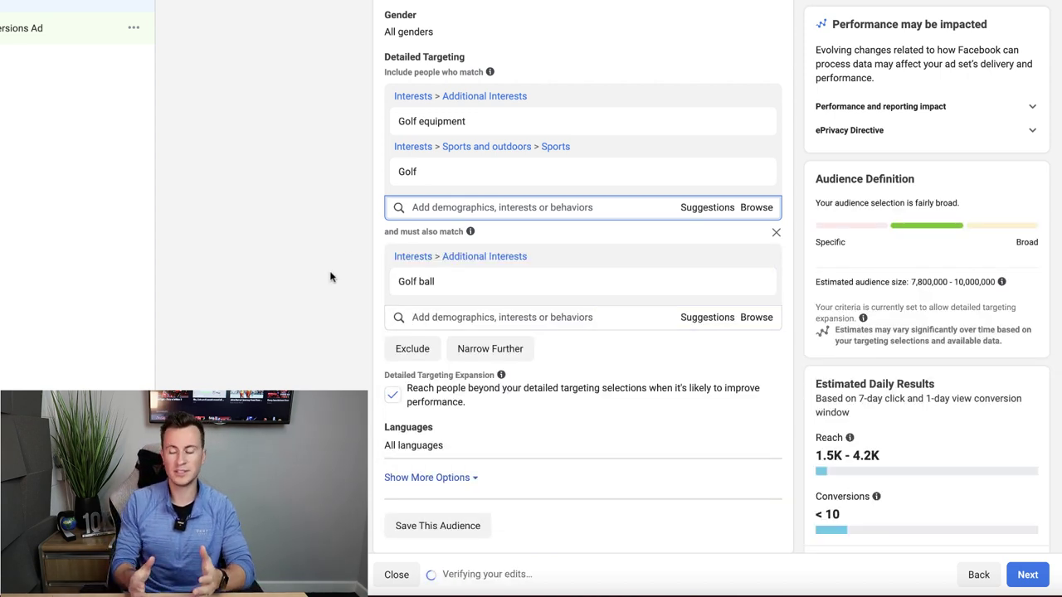
Turn off Detailed Targeting Expansion so people beyond the selected interests are not reached.
mouse_move(432, 127)
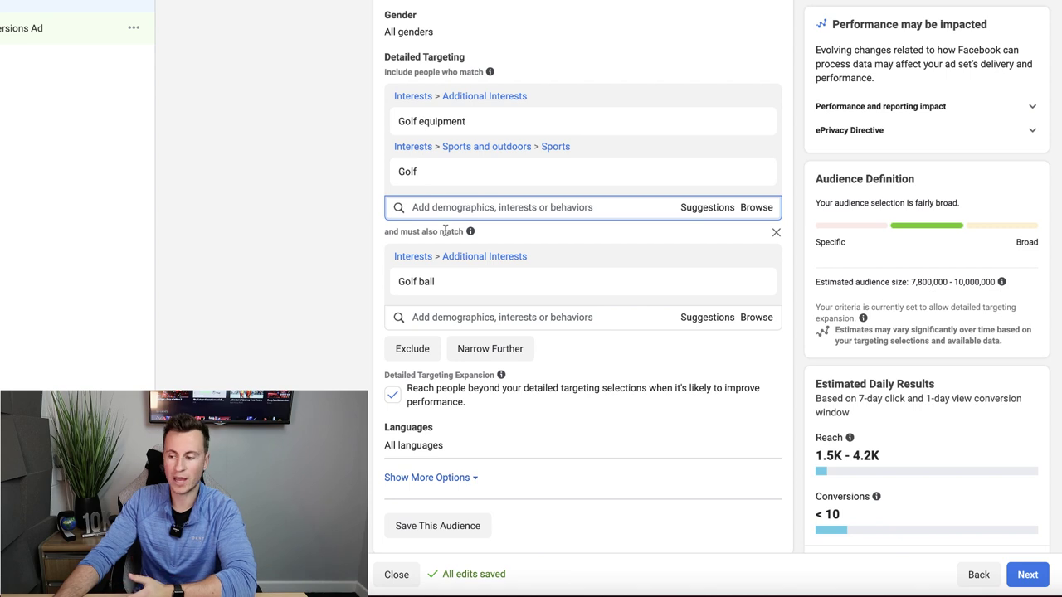
scroll(445, 231, down, 1)
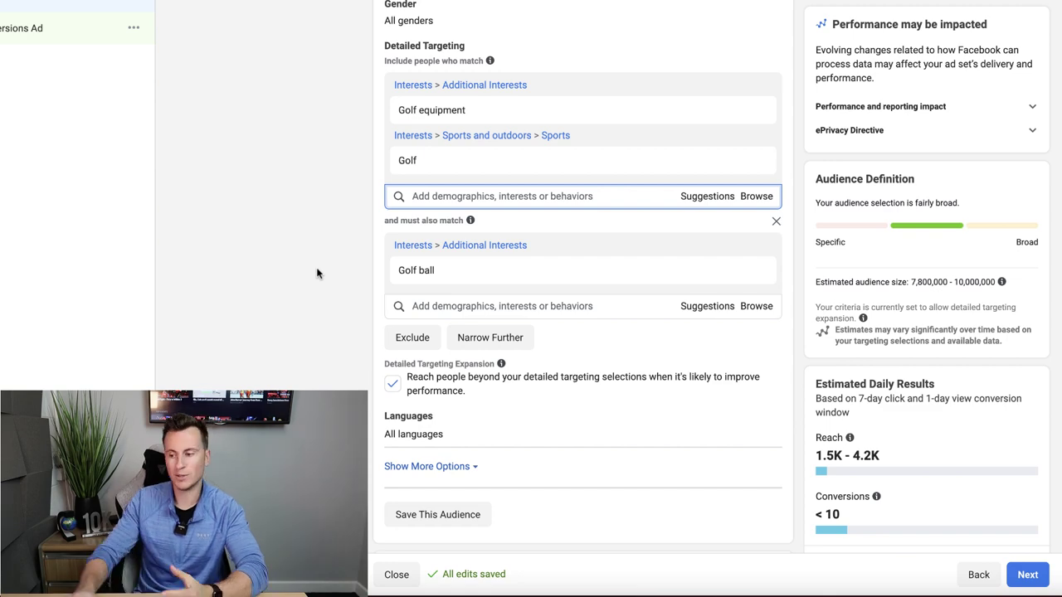
scroll(316, 273, down, 3)
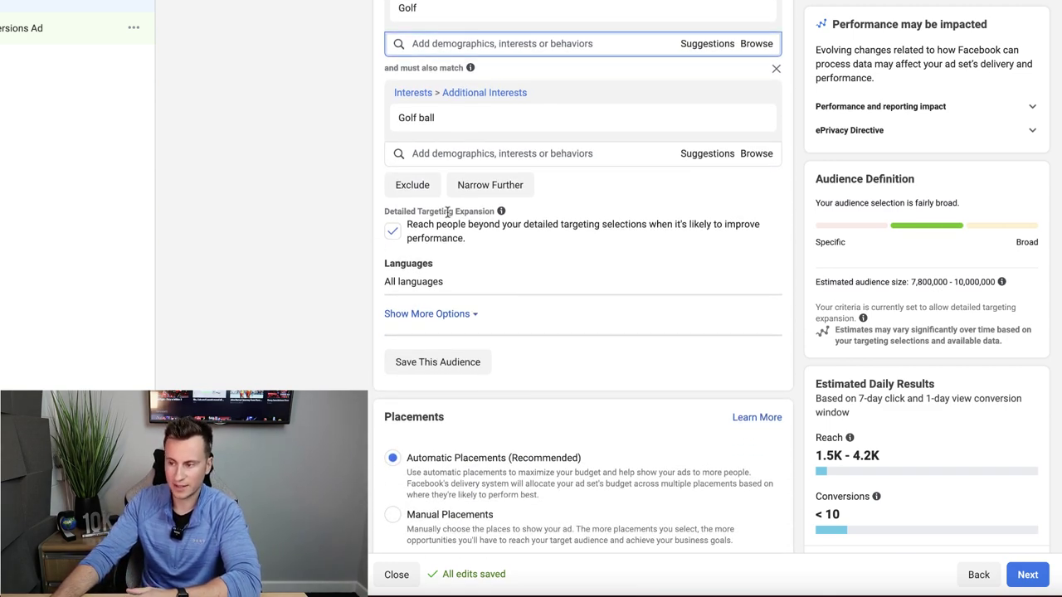
click(490, 236)
click(452, 234)
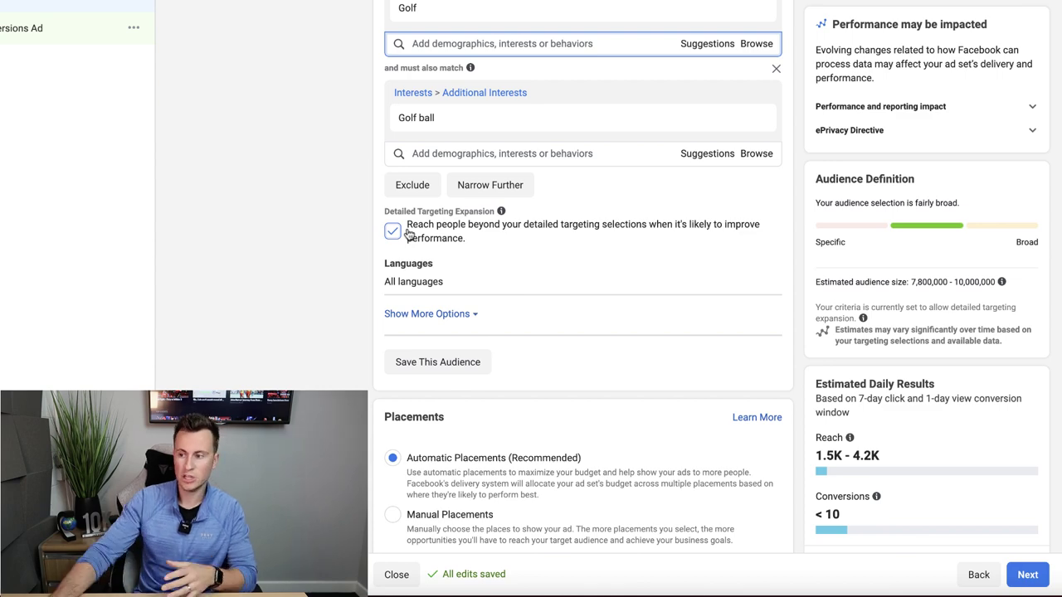
scroll(498, 245, up, 2)
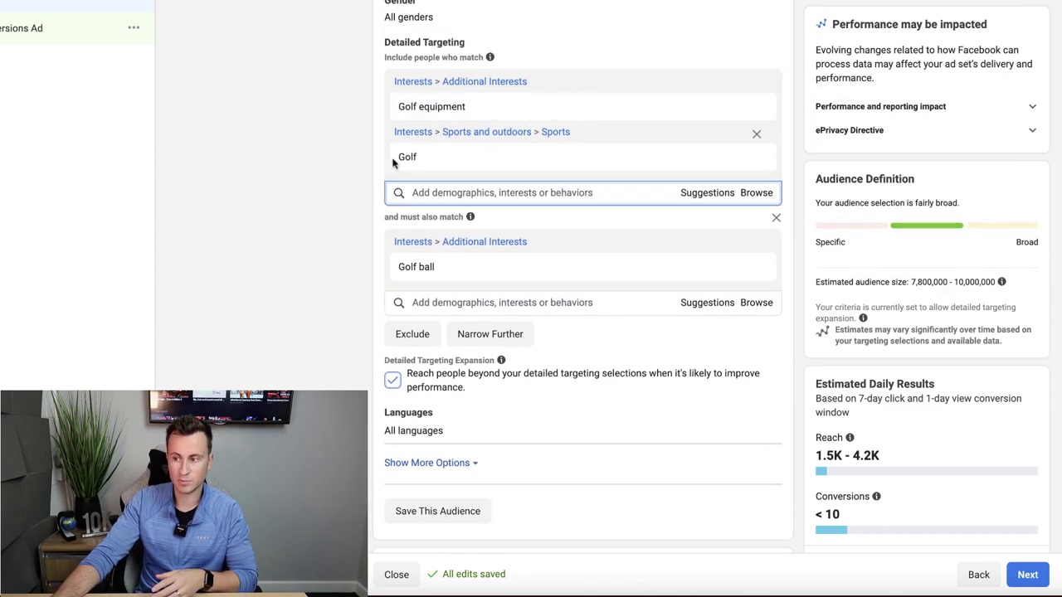
scroll(290, 246, down, 1)
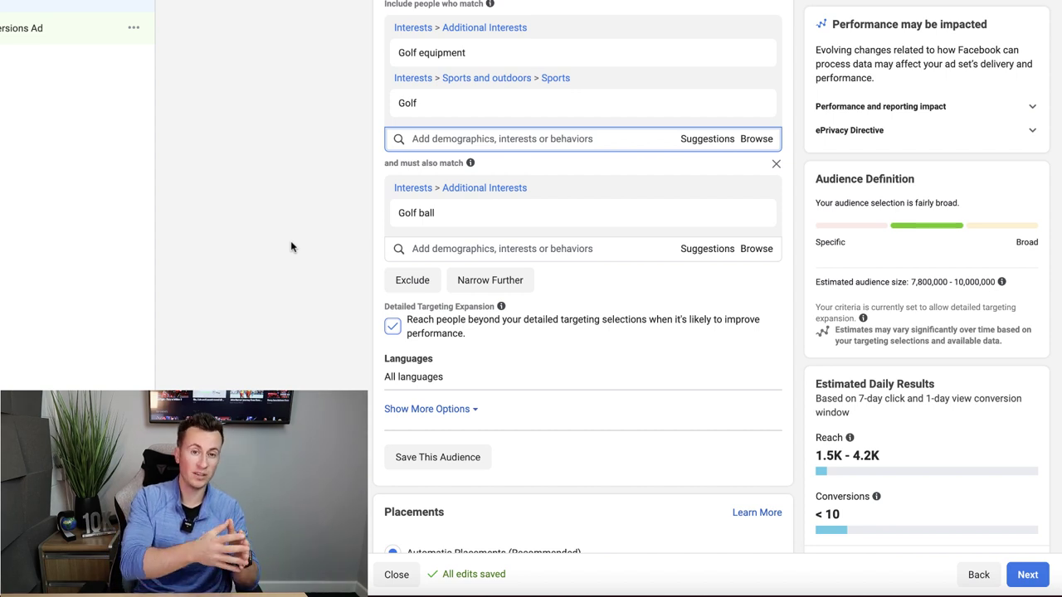
scroll(315, 246, down, 1)
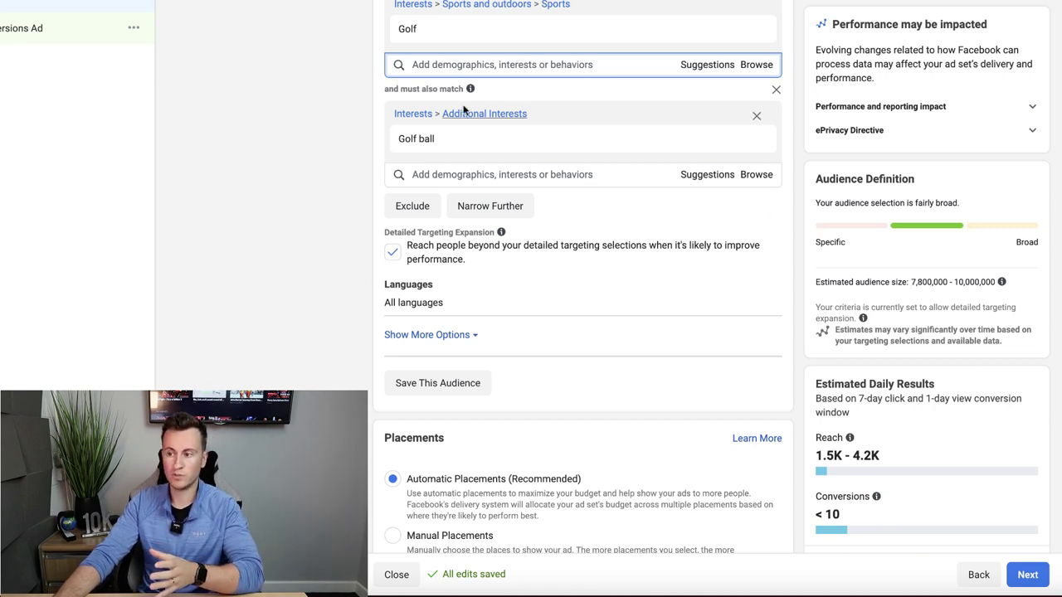
scroll(531, 64, up, 1)
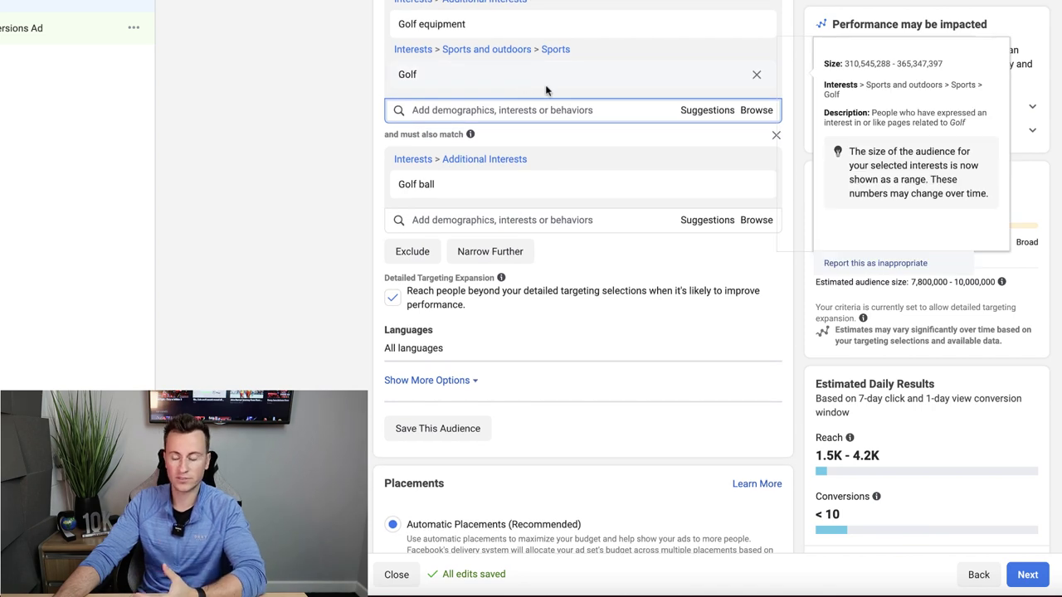
scroll(775, 182, down, 1)
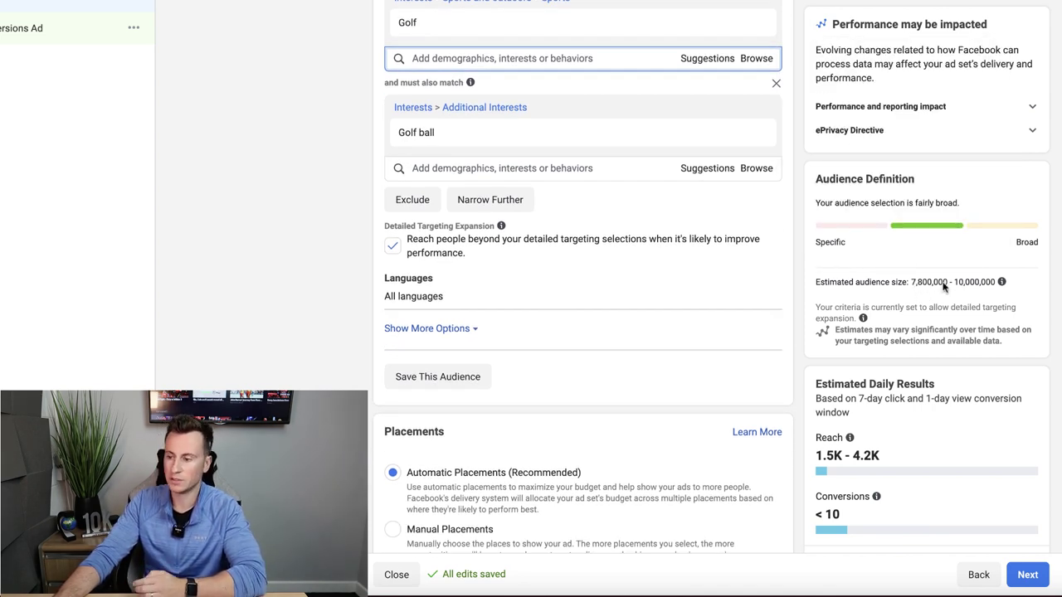
click(390, 248)
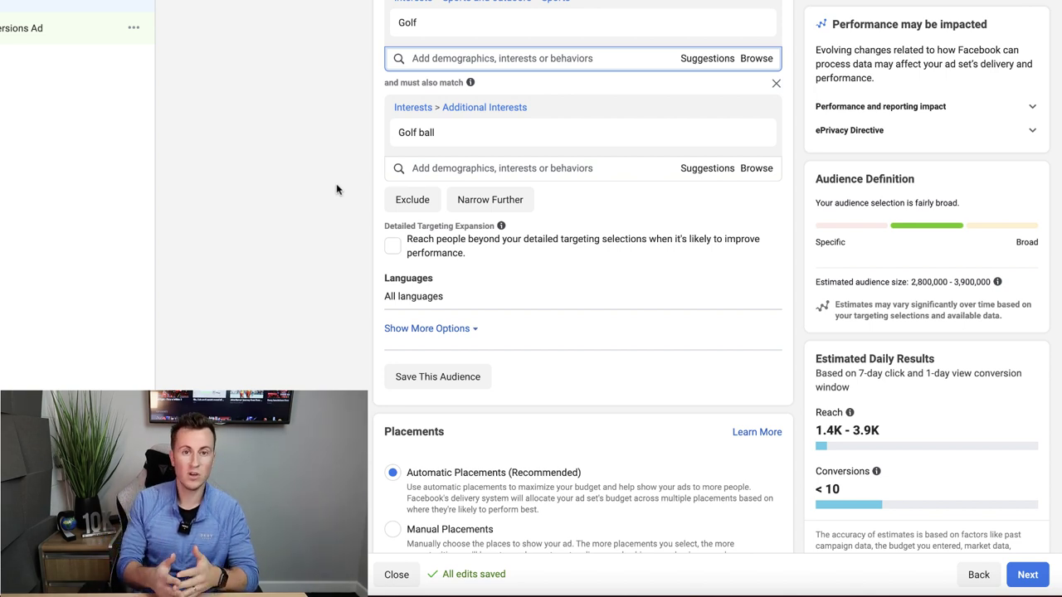
Open the audience's Languages setting for editing.
scroll(331, 191, down, 1)
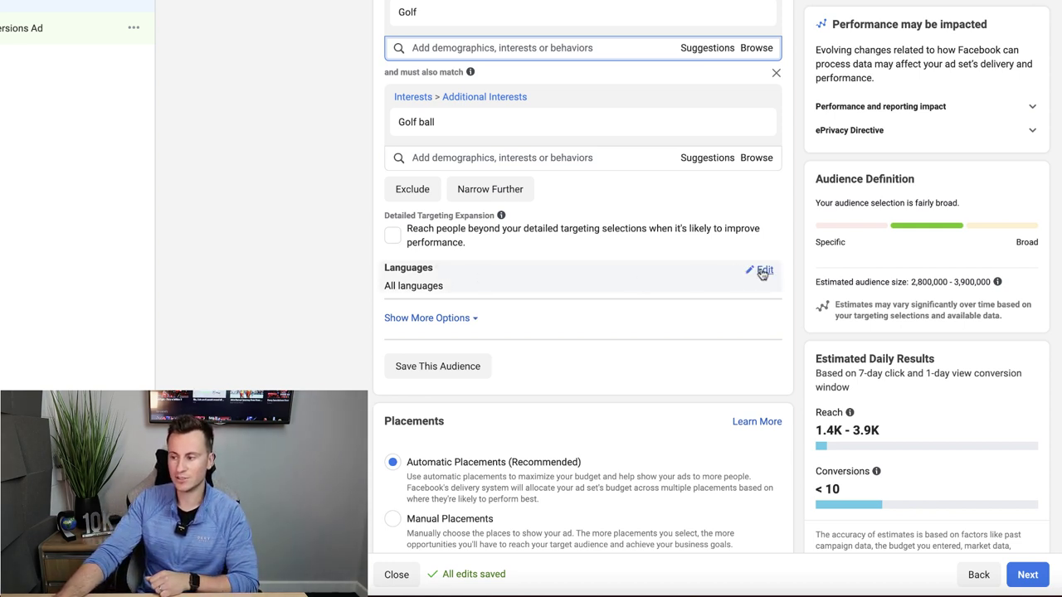
click(763, 271)
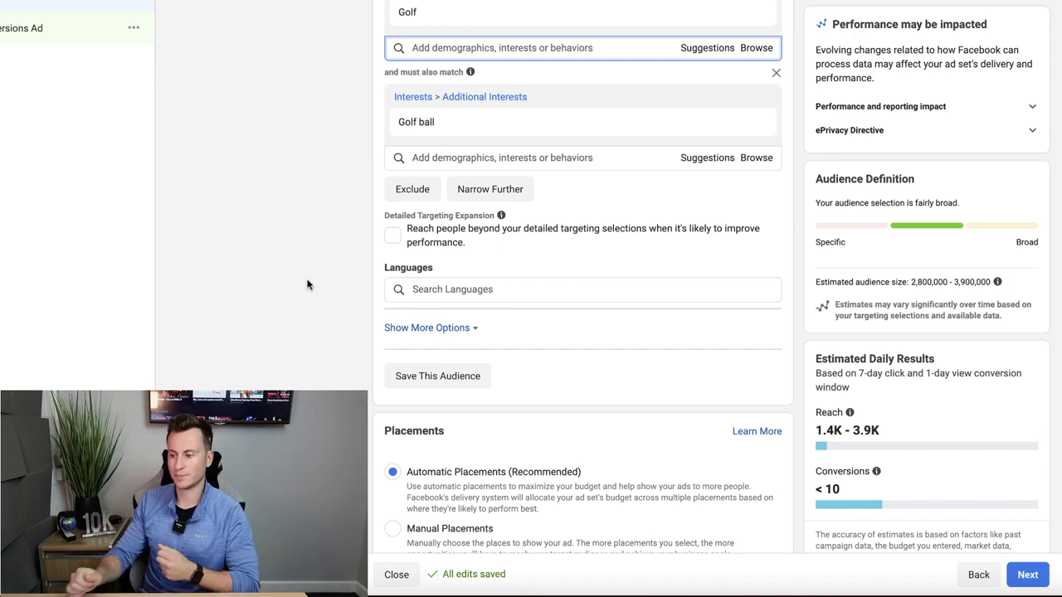
Switch the ad set to Manual Placements and check the device options, keeping All Devices (Recommended).
scroll(337, 204, down, 4)
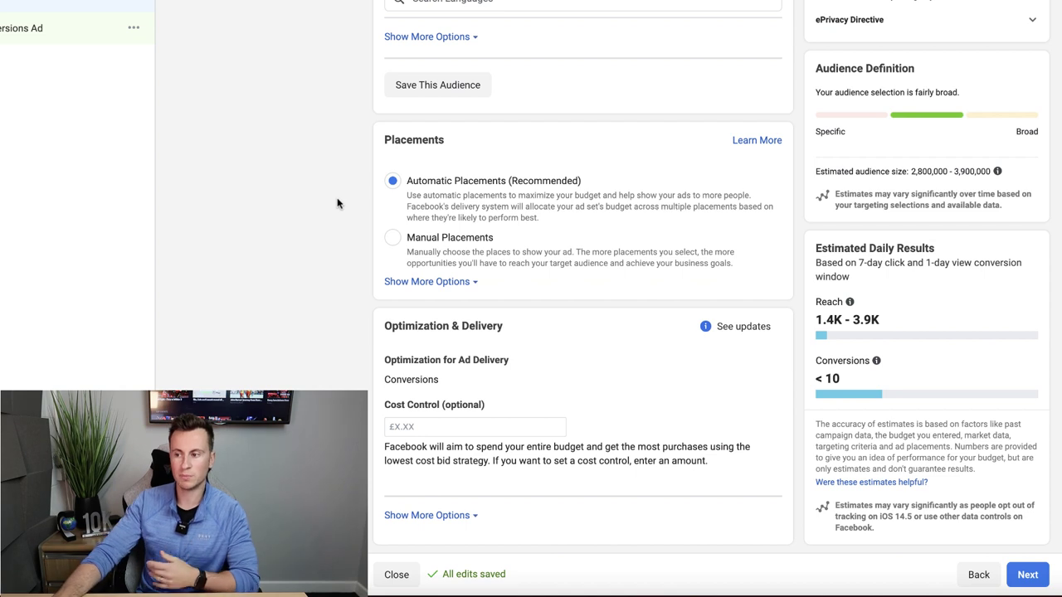
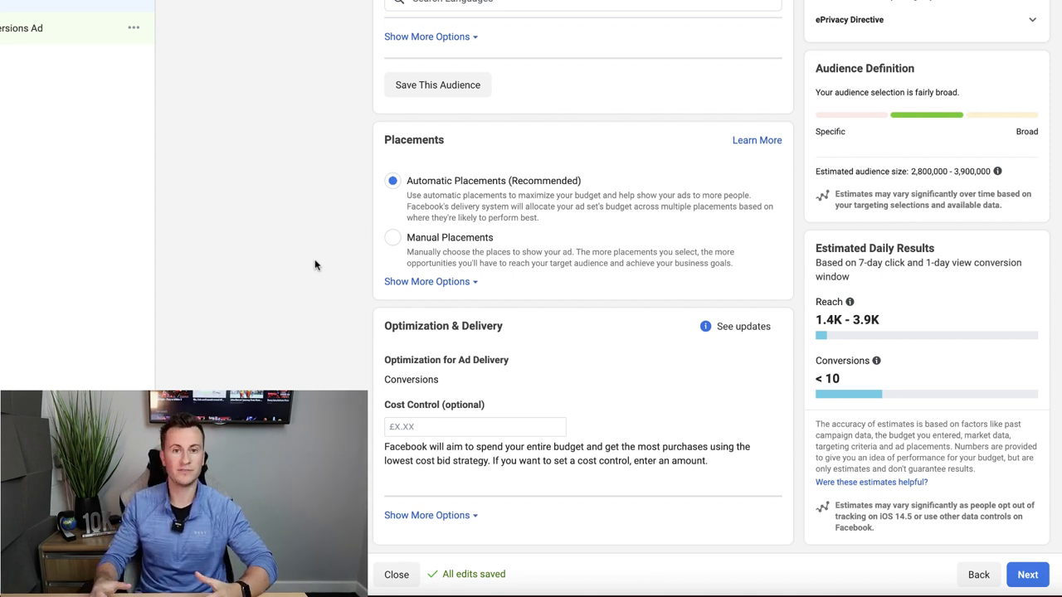
click(391, 239)
scroll(345, 238, down, 5)
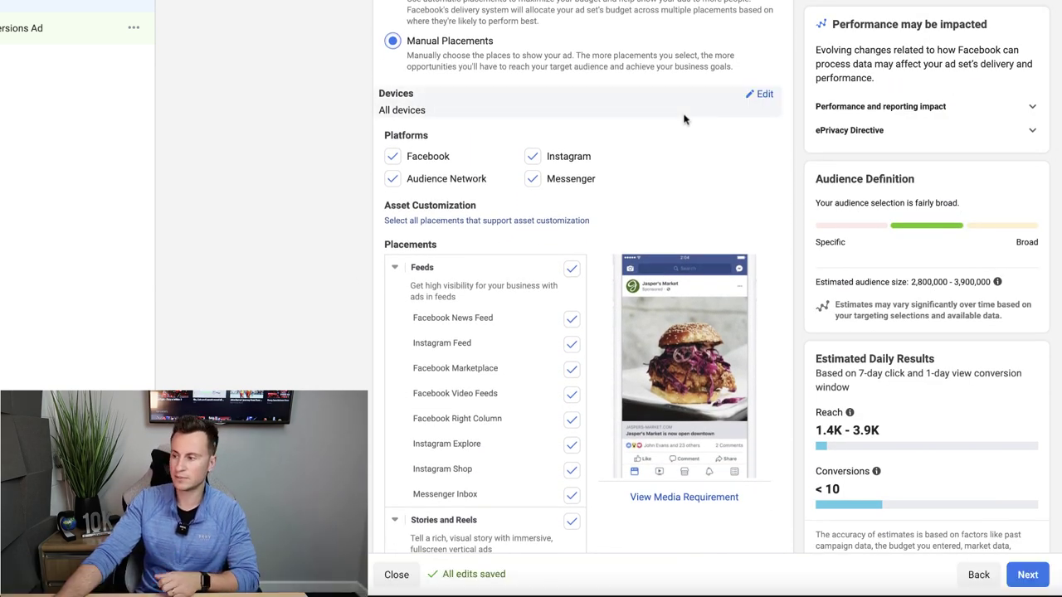
click(758, 94)
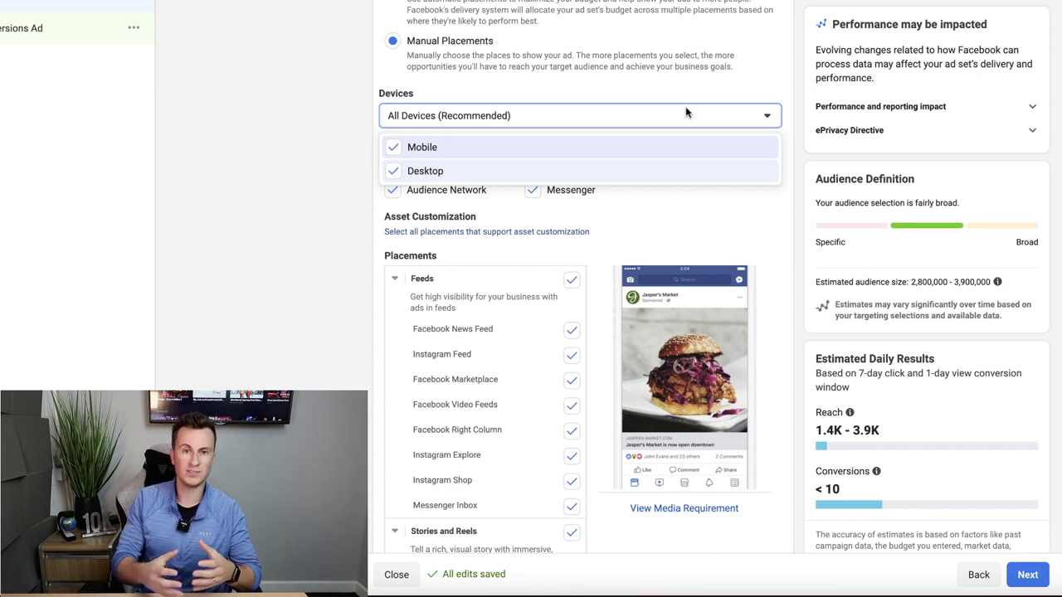
click(315, 126)
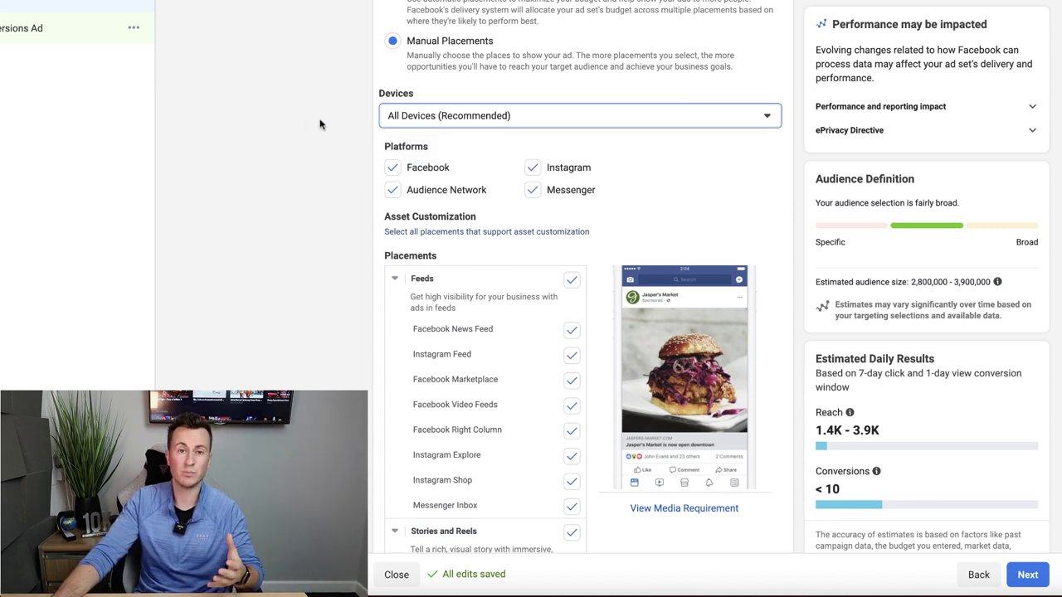
Review the manual placement list, then show its additional options and check the mobile device and operating system choices, keeping All Mobile Devices.
scroll(324, 132, down, 2)
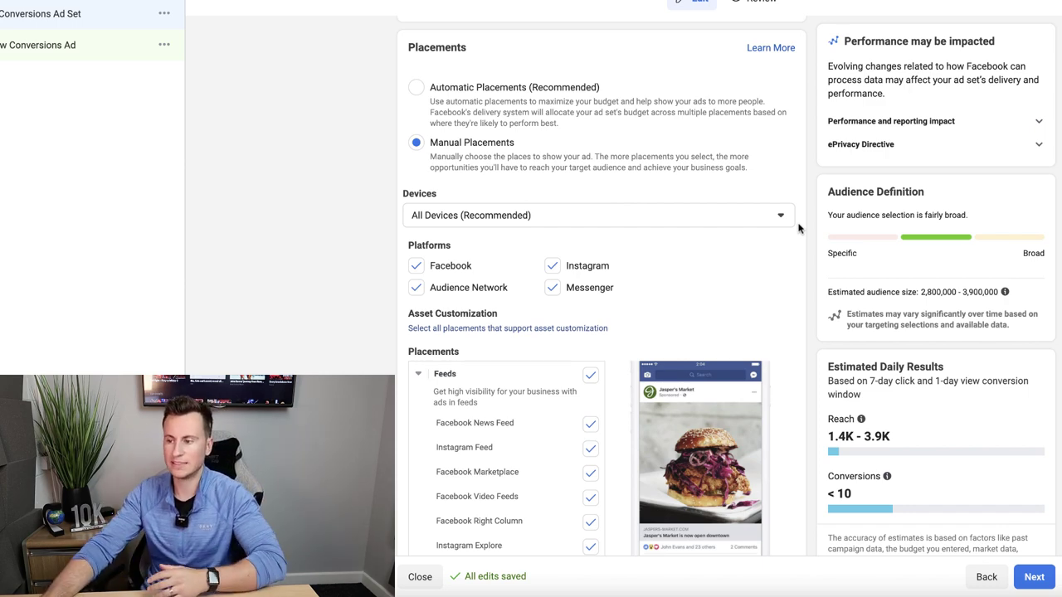
scroll(543, 175, down, 8)
scroll(543, 175, down, 3)
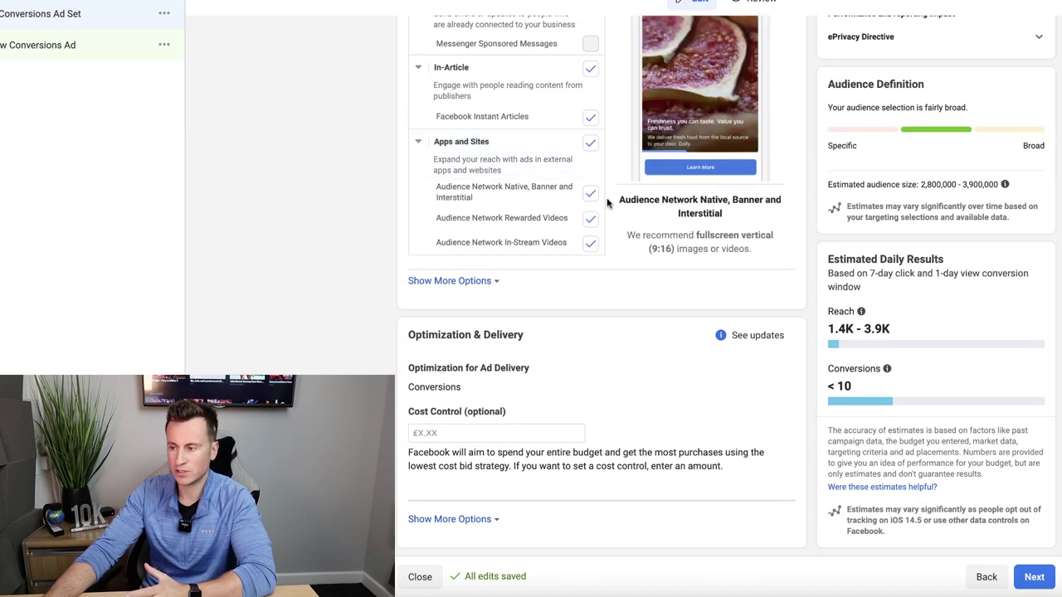
click(471, 282)
scroll(574, 286, down, 1)
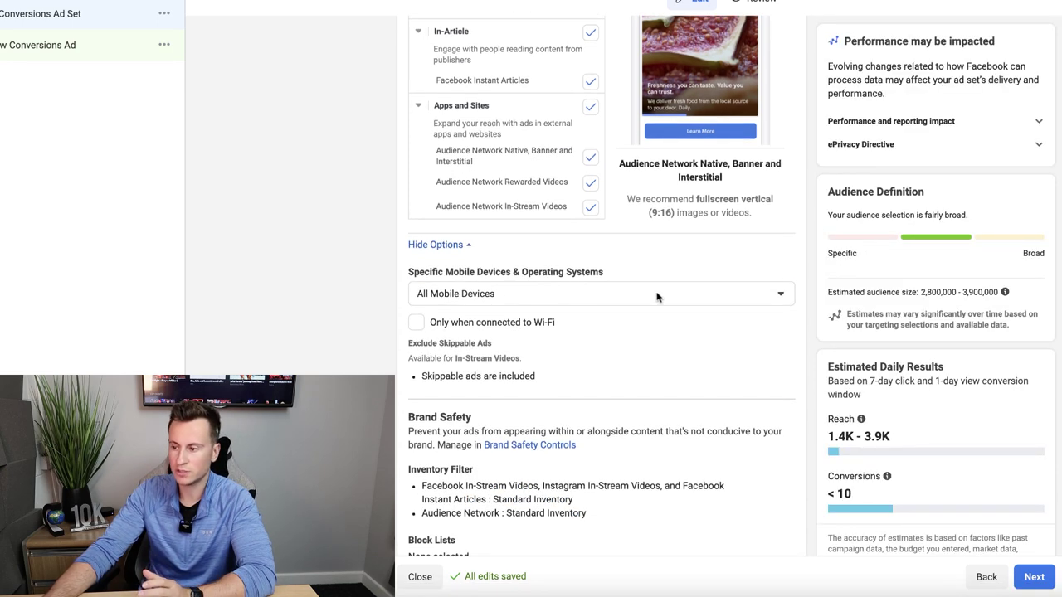
click(659, 295)
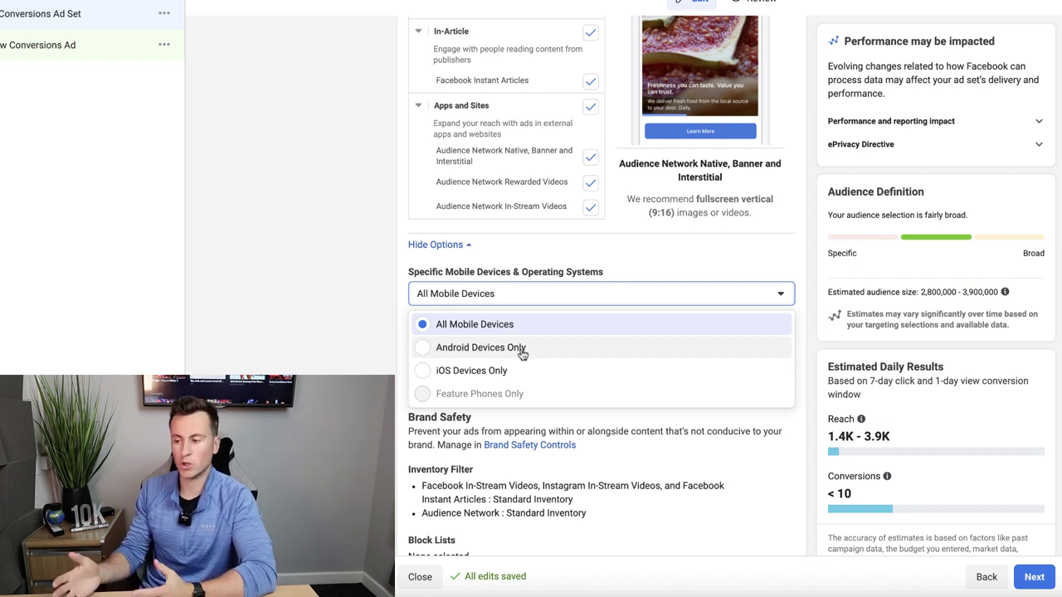
click(693, 257)
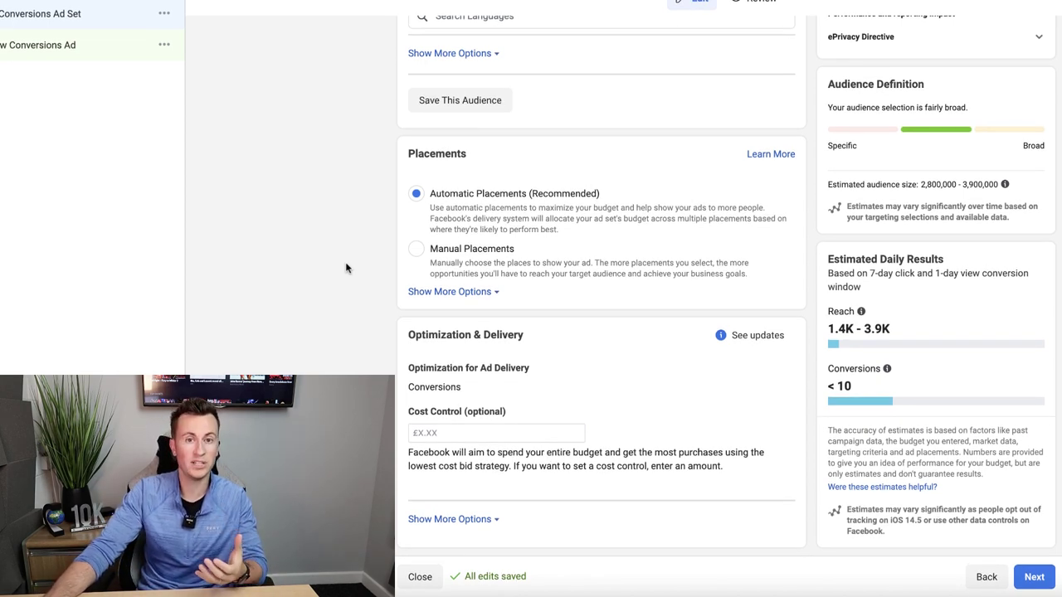
Show the additional Optimization & Delivery options of the ad set.
click(474, 520)
scroll(384, 369, down, 2)
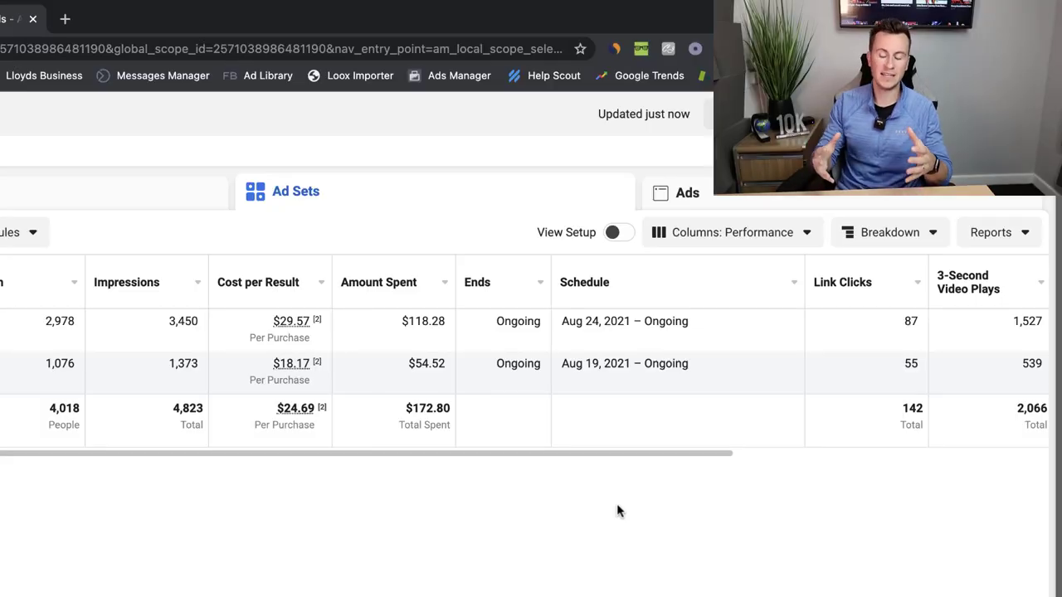
Break the existing ad sets' performance results down by age under the delivery breakdowns.
mouse_move(316, 317)
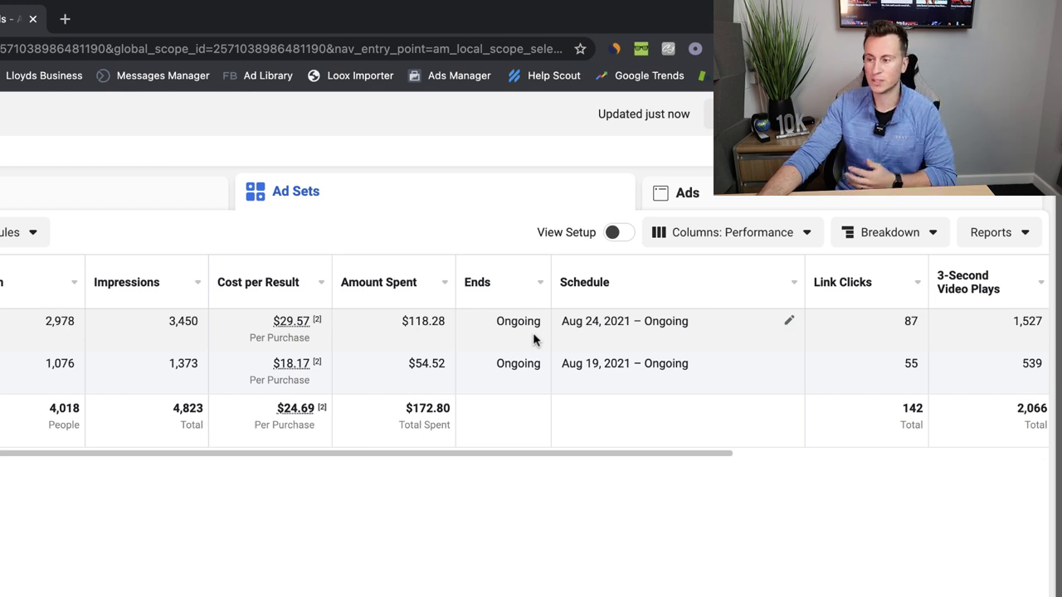
mouse_move(123, 292)
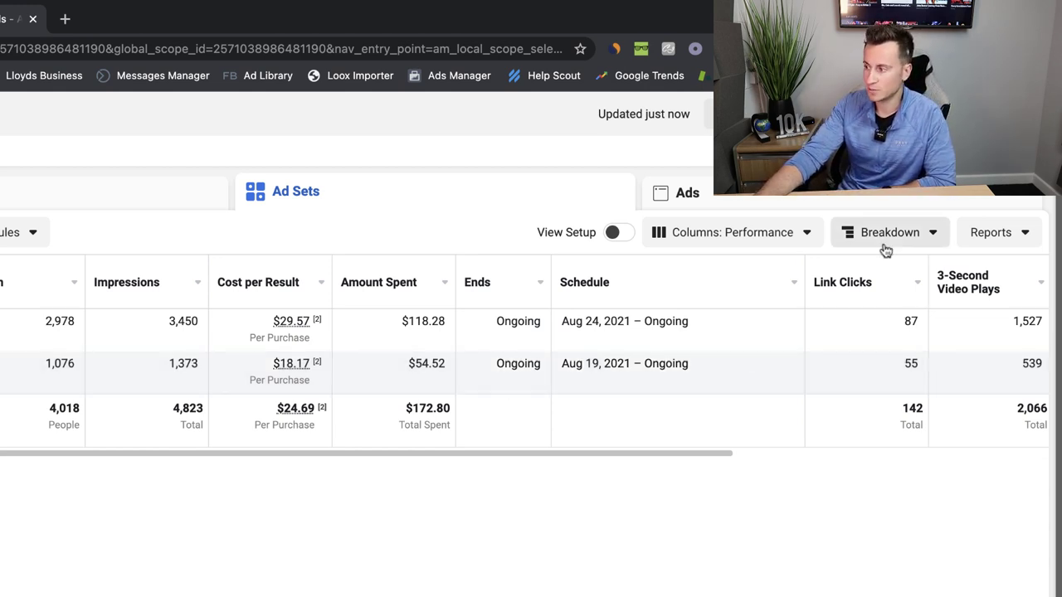
click(910, 240)
mouse_move(913, 296)
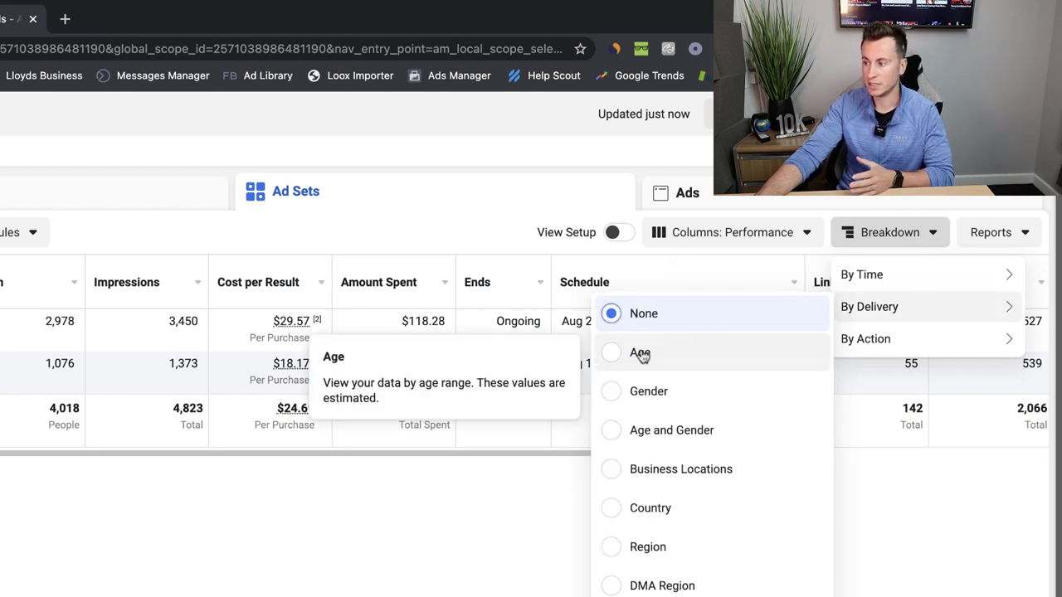
click(618, 358)
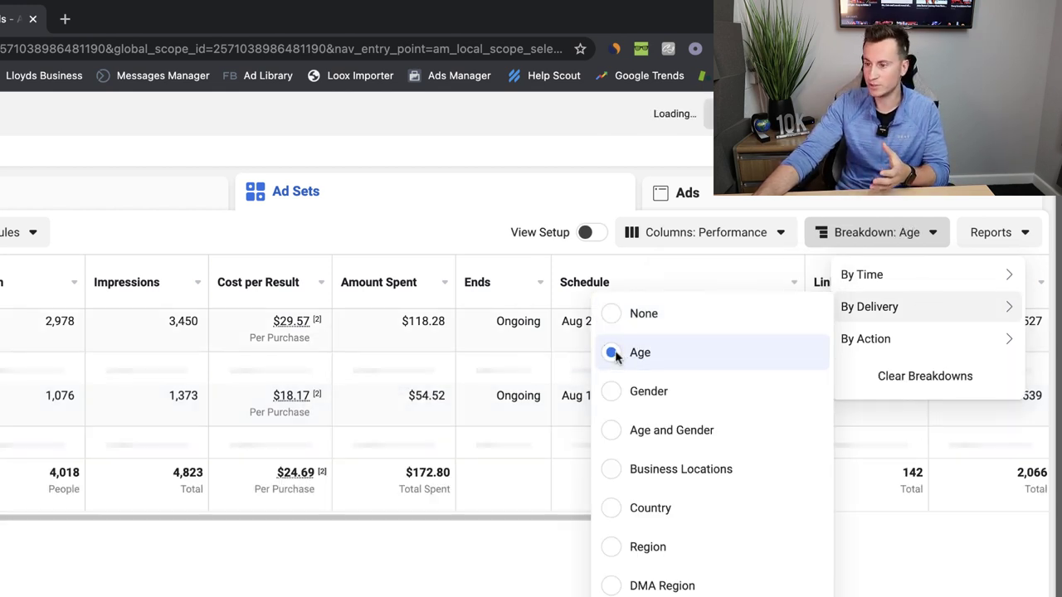
click(249, 452)
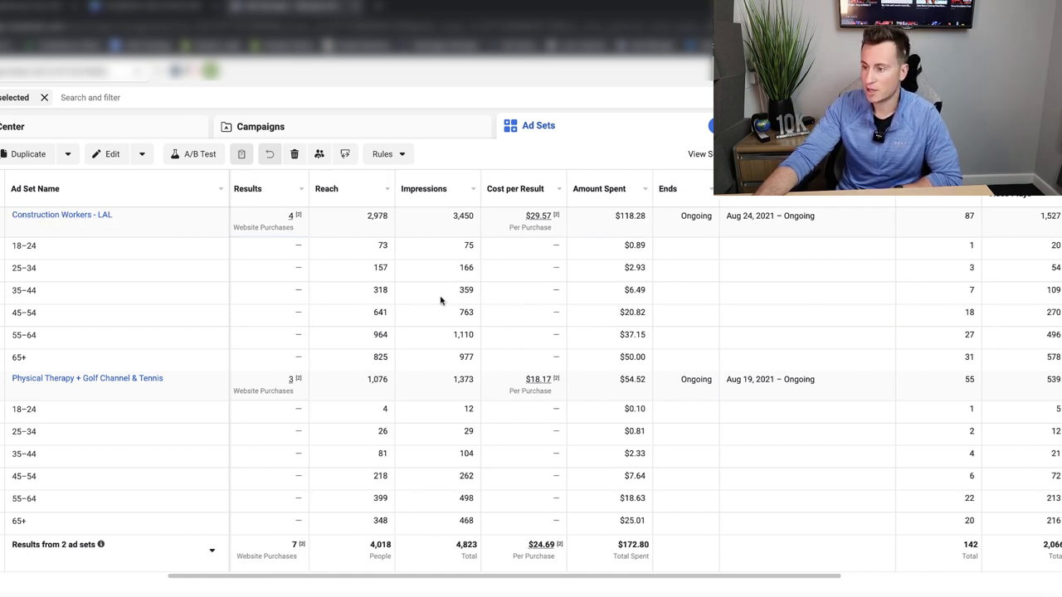
Compare link clicks across the age groups of the Construction Workers - LAL ad set, highlighting the 45–54 to 65+ rows.
scroll(441, 299, right, 8)
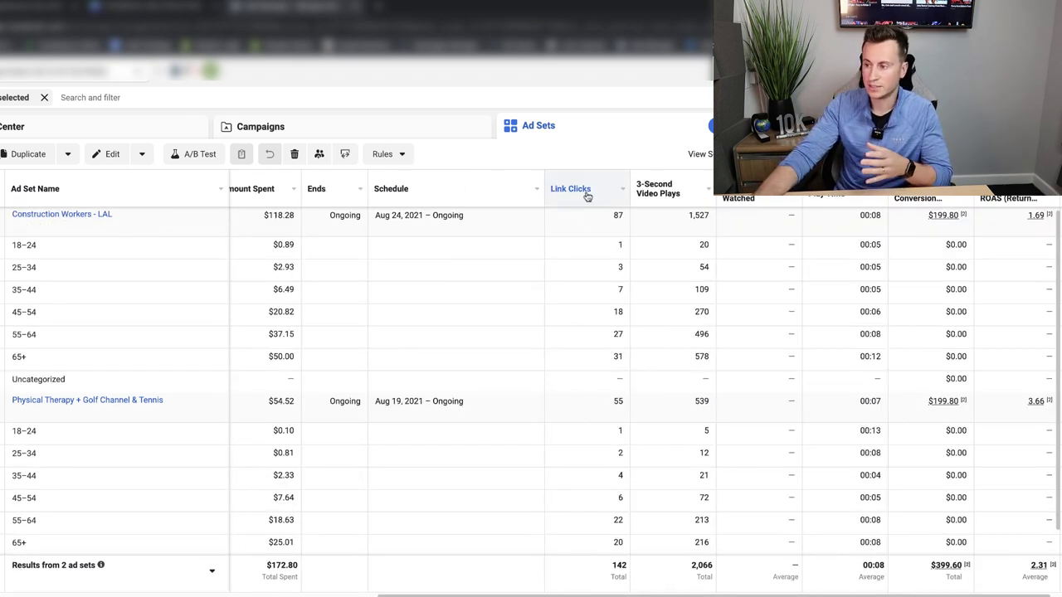
mouse_move(587, 195)
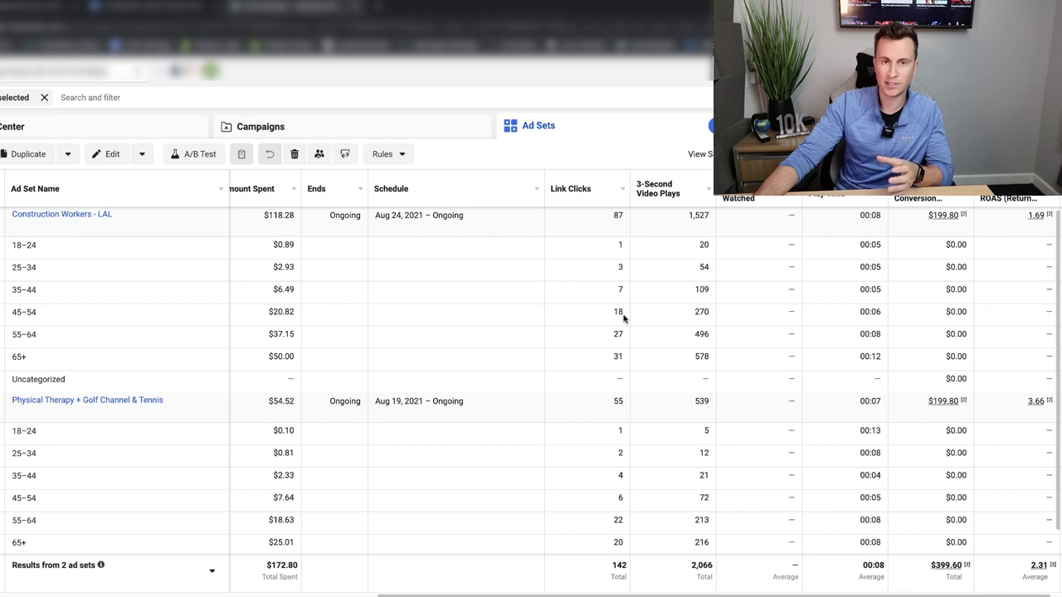
drag(11, 312, 30, 362)
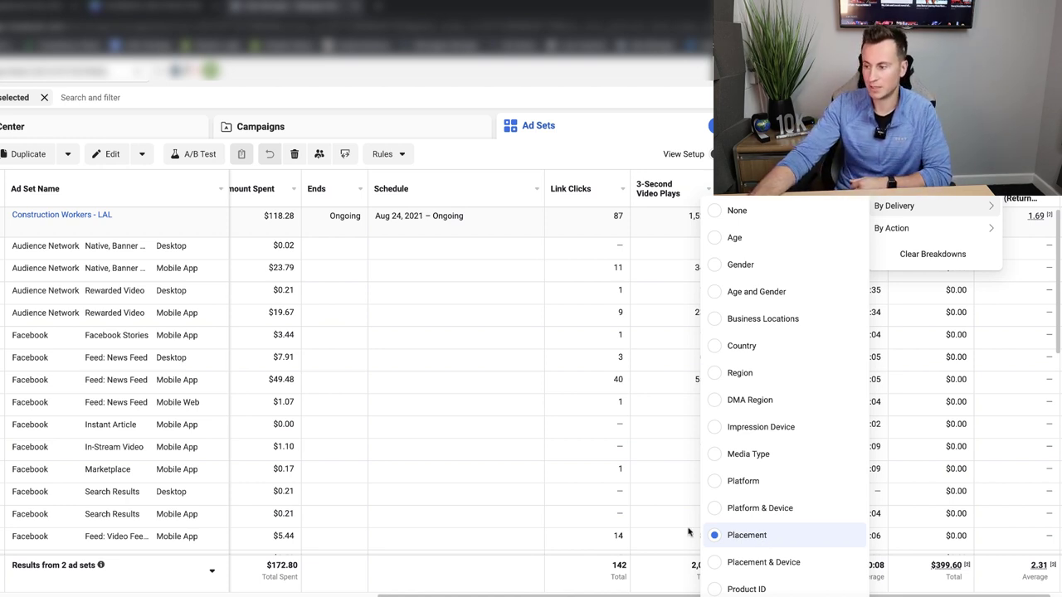
Examine link clicks by placement for the Construction Workers - LAL ad set, comparing the Facebook News Feed and Video Feeds mobile app rows.
click(602, 441)
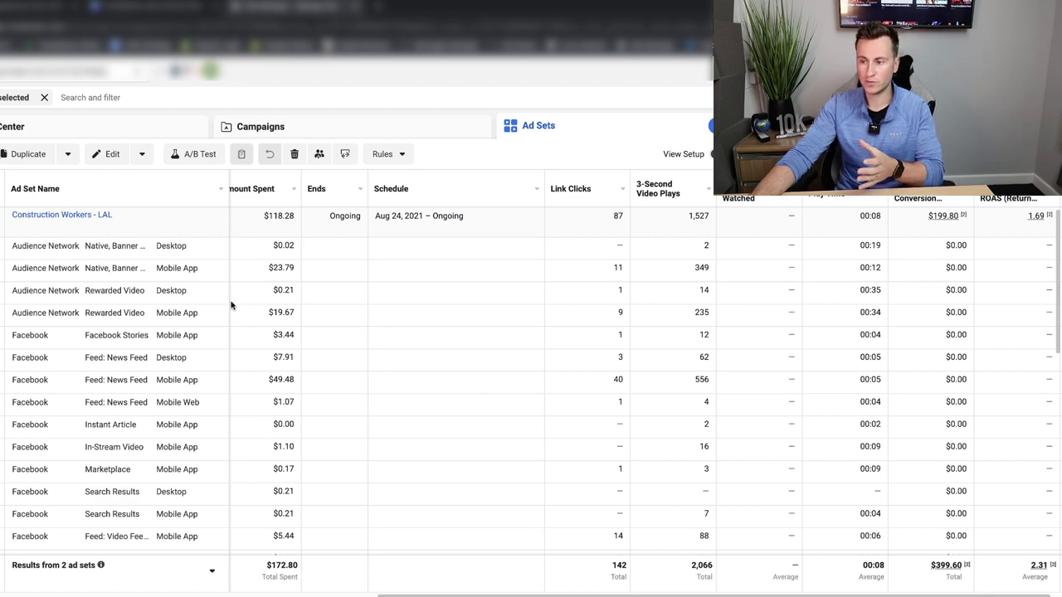
scroll(549, 349, down, 2)
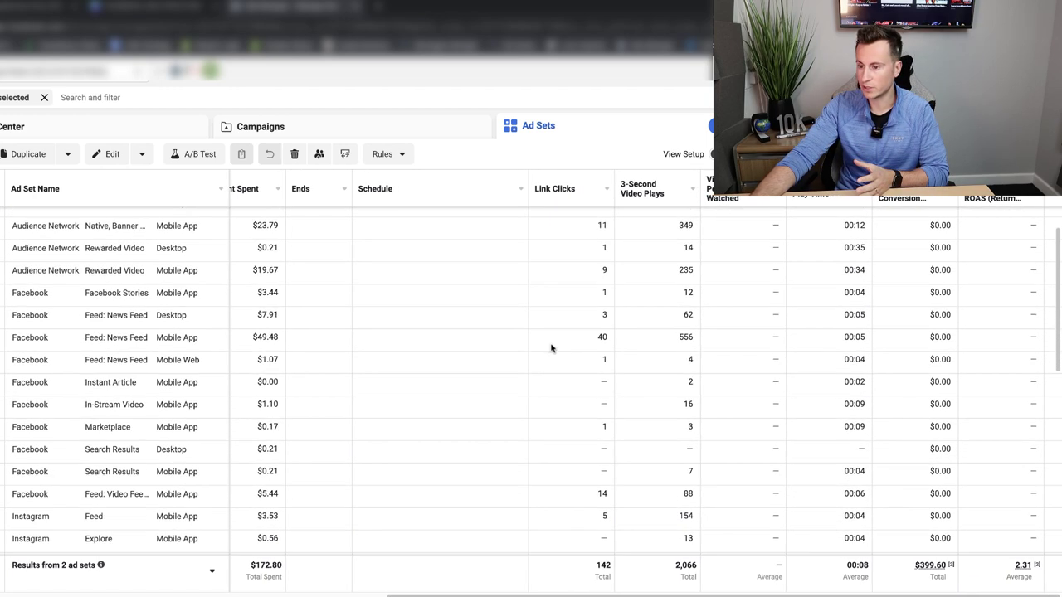
scroll(576, 348, up, 1)
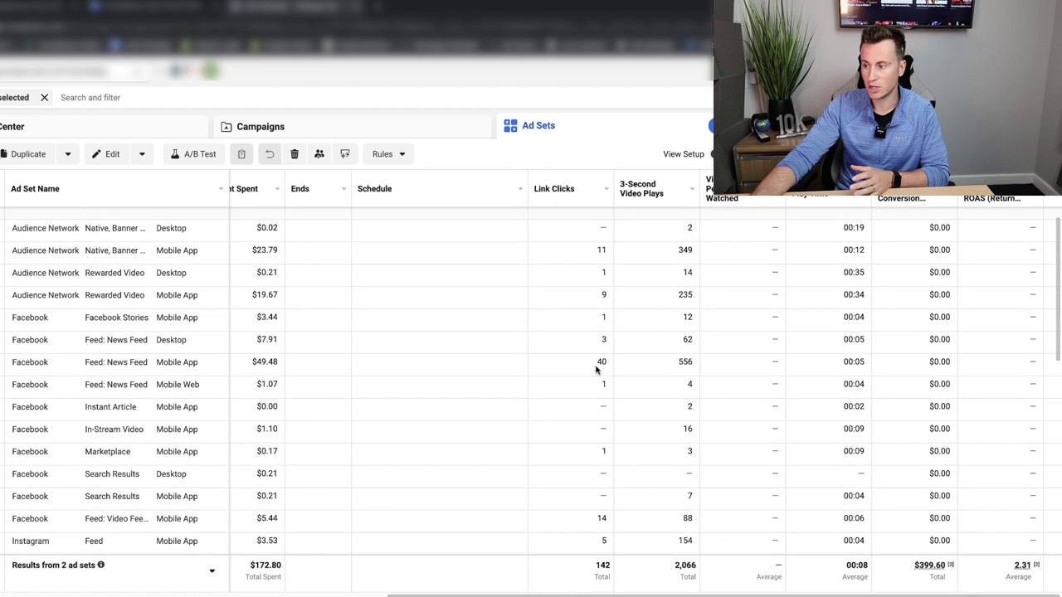
double_click(602, 365)
scroll(605, 370, down, 3)
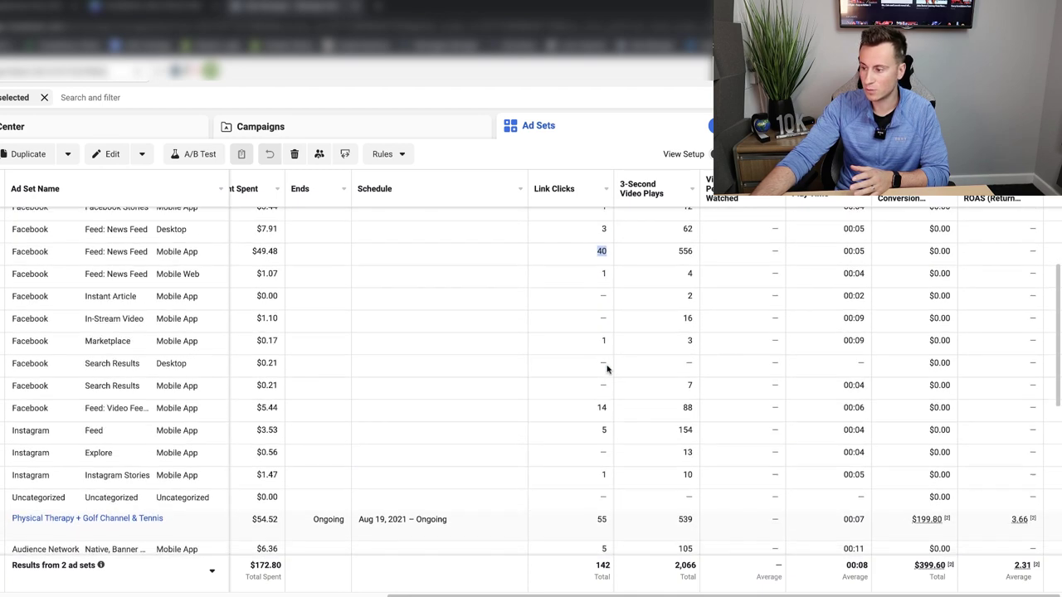
scroll(606, 368, up, 3)
scroll(608, 368, down, 1)
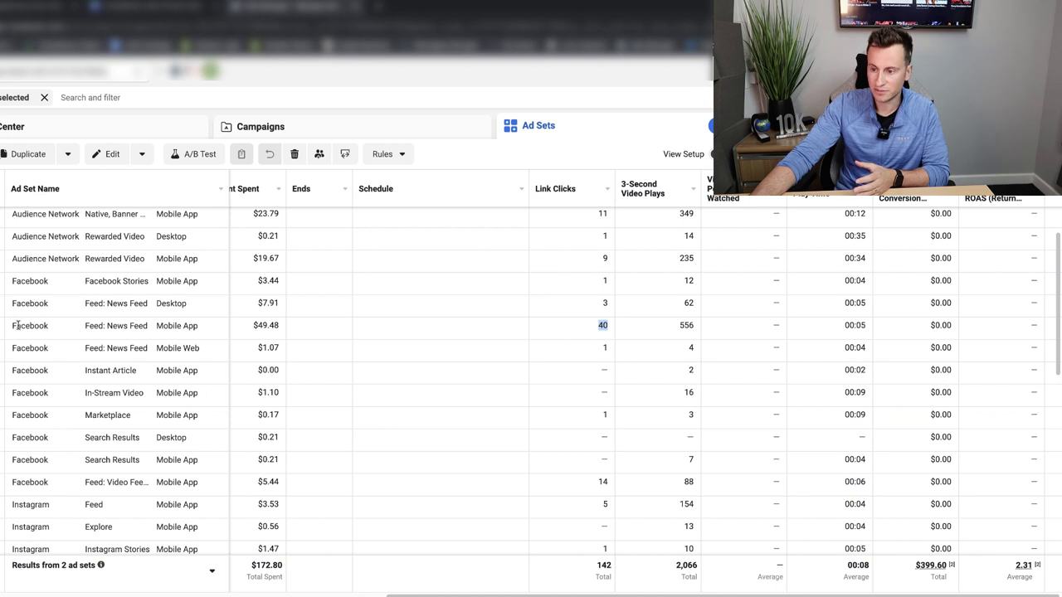
drag(16, 325, 199, 328)
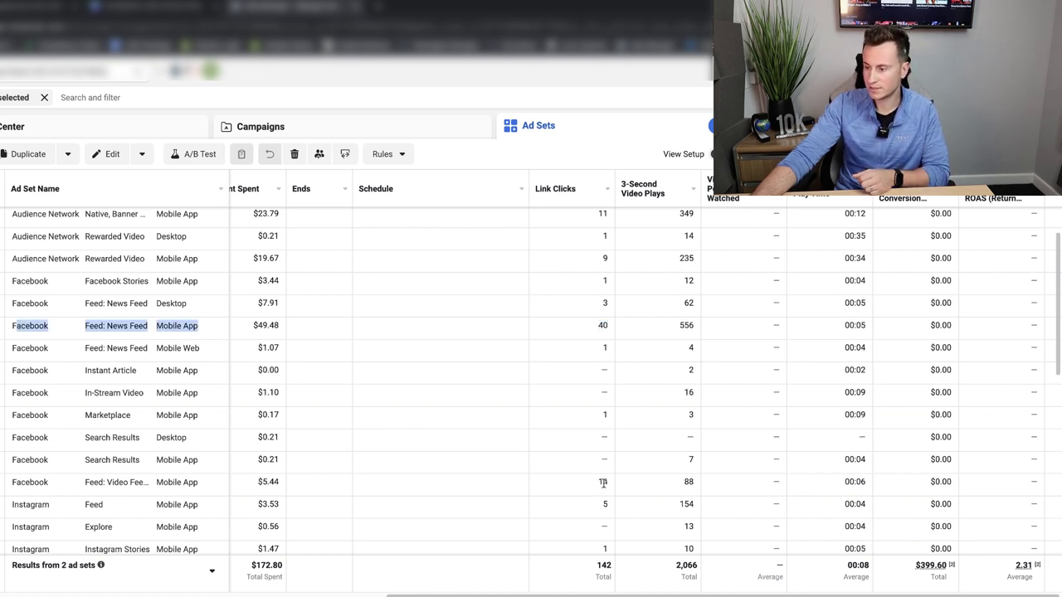
click(18, 482)
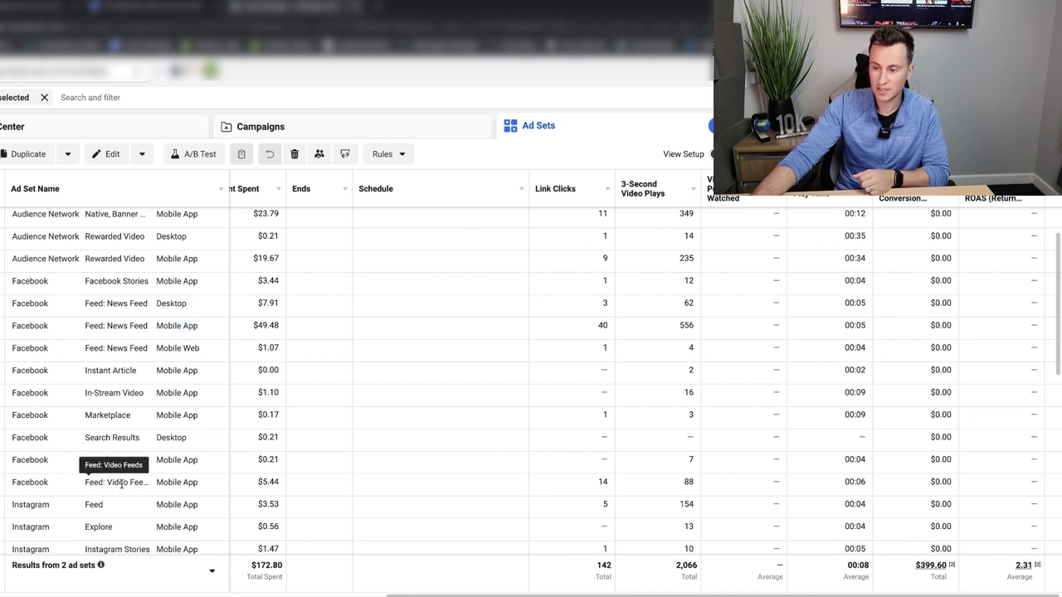